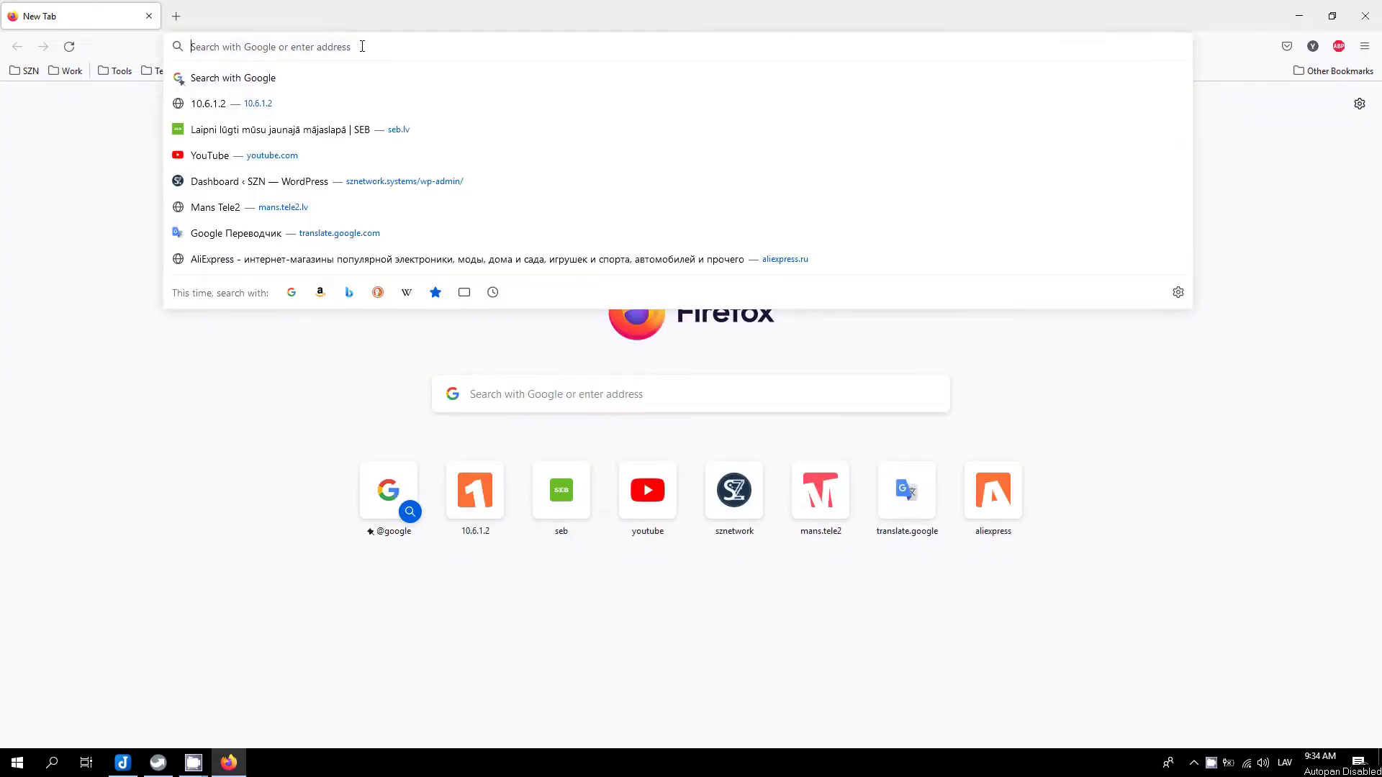
text(google.com/)
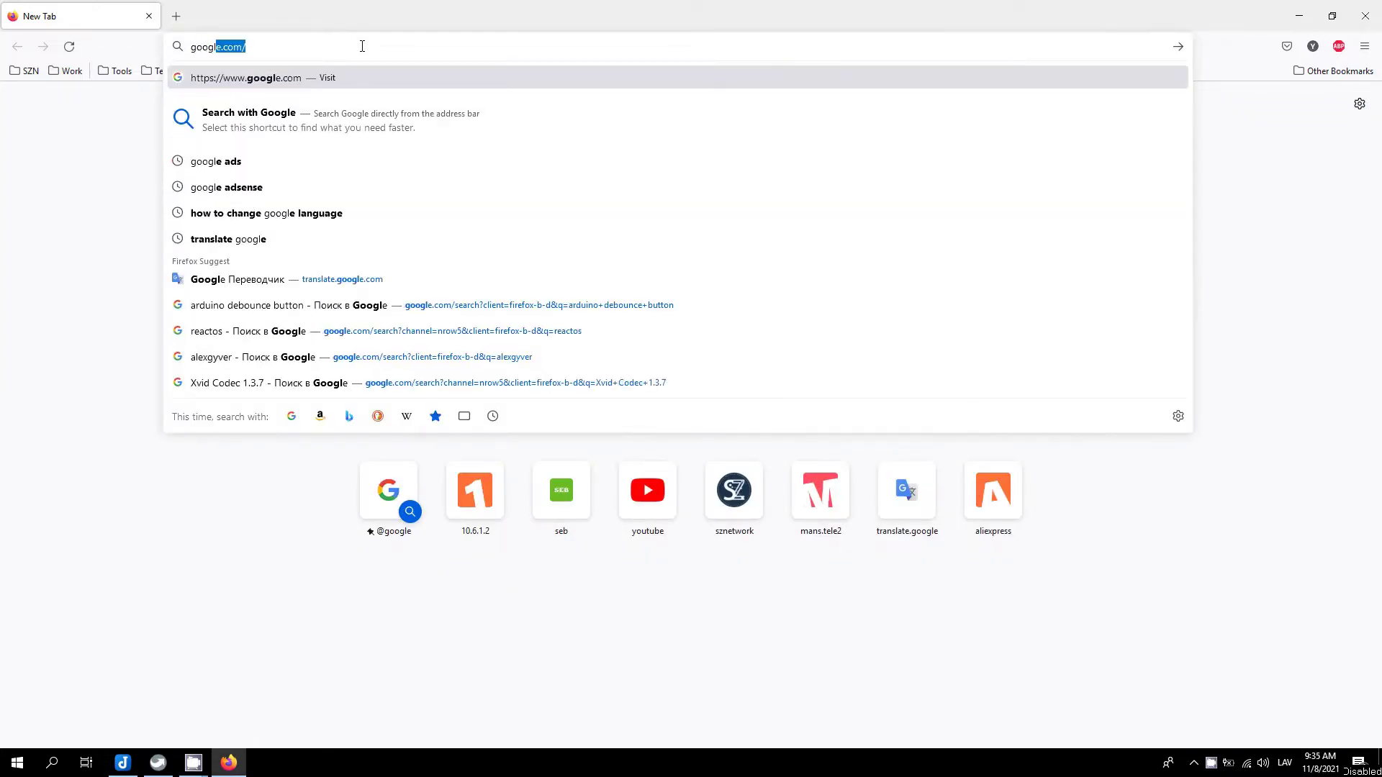
Go to google.com and open the Google account panel from the avatar
key(Return)
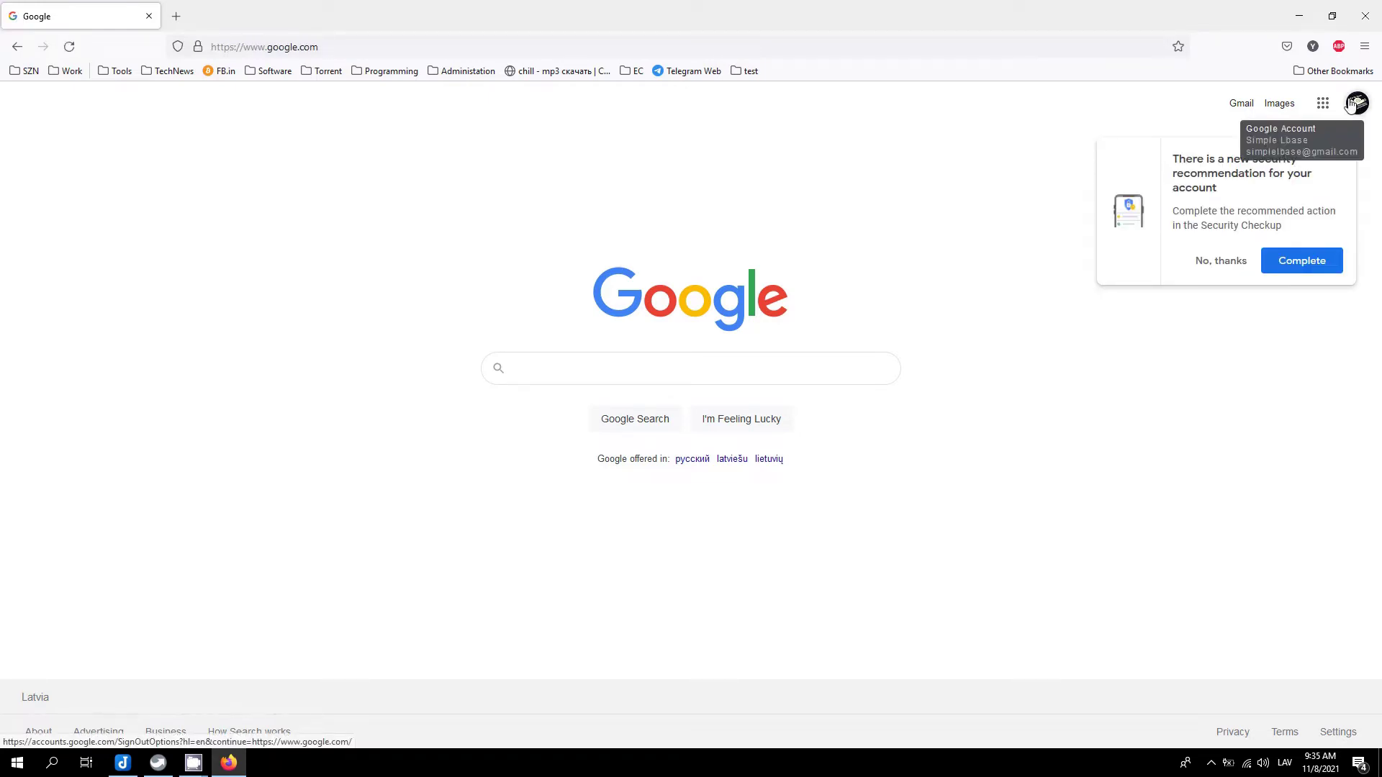
click(1354, 105)
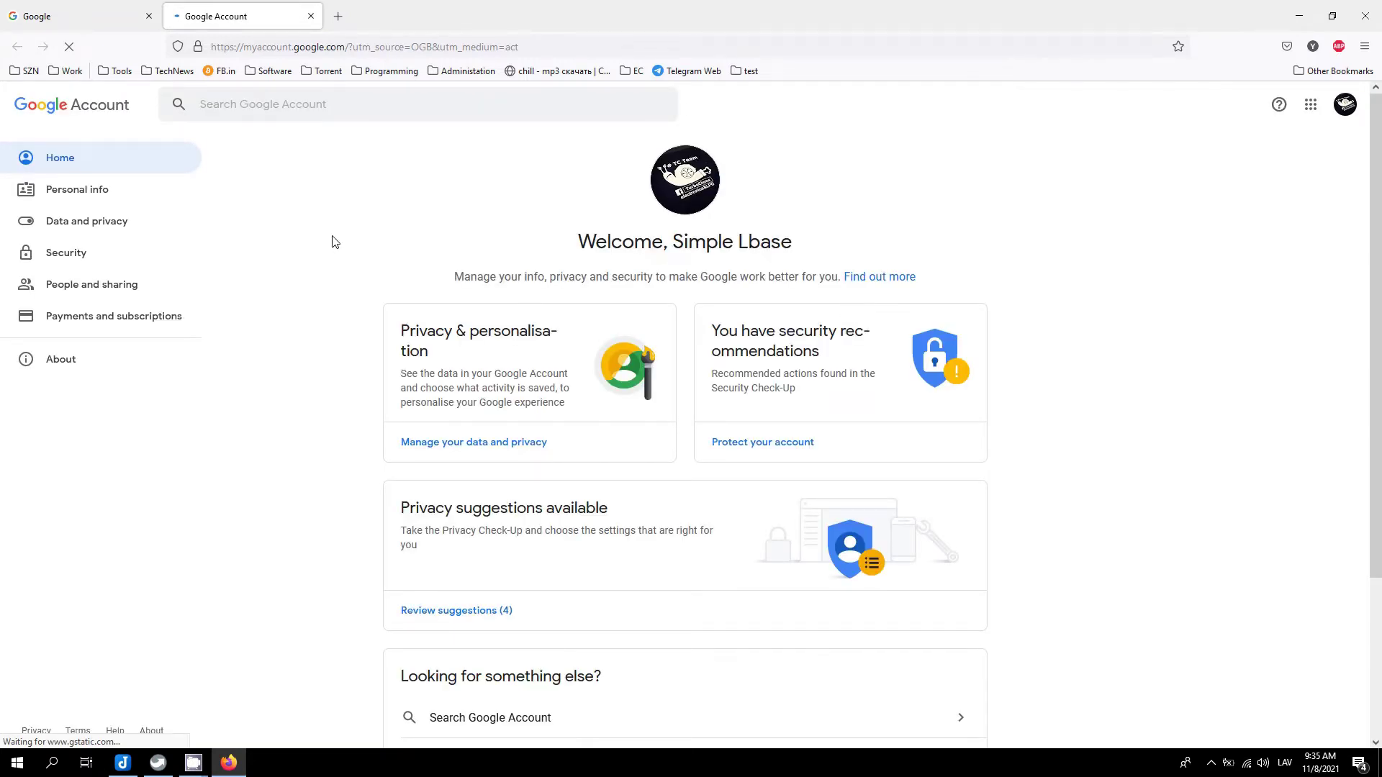
Open the account's Security settings and scroll to the Signing in to Google options
click(65, 255)
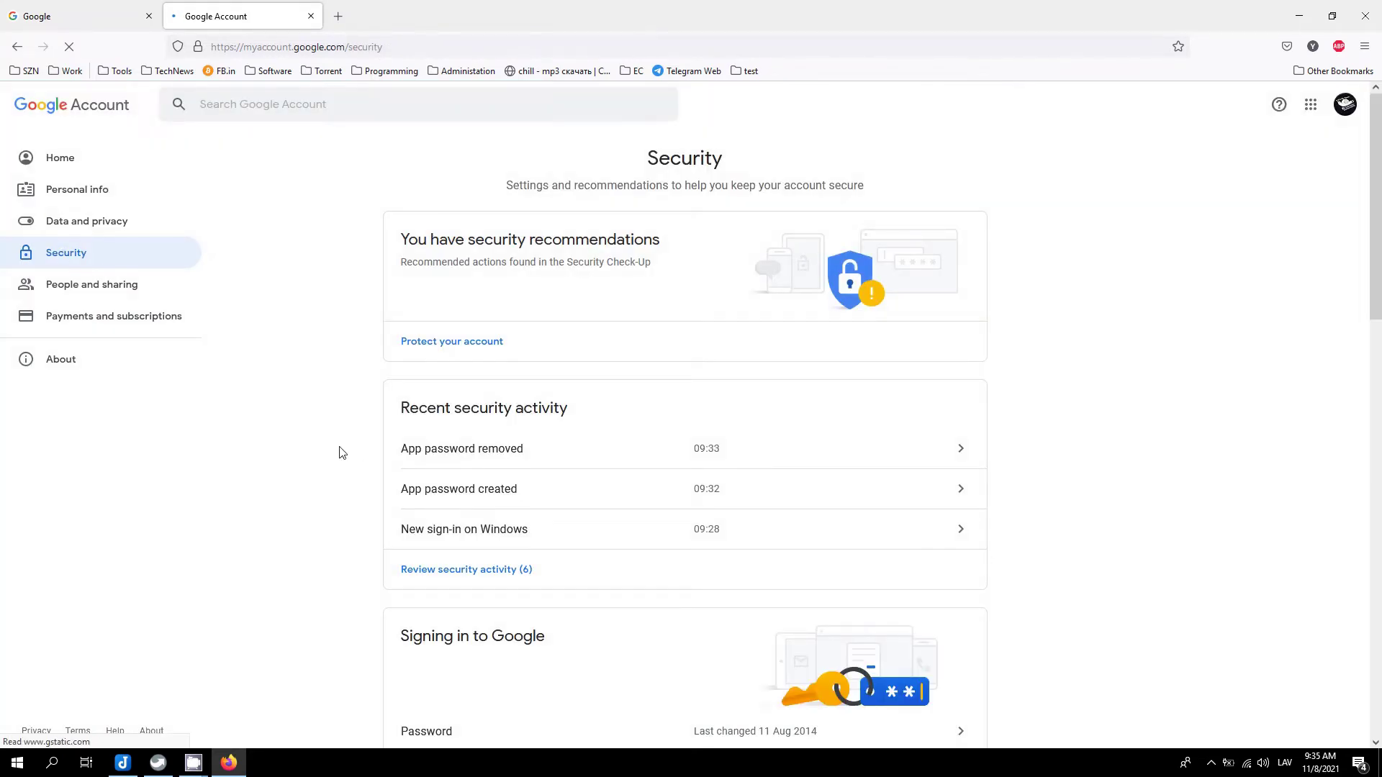
scroll(315, 487, down, 1)
scroll(316, 487, down, 3)
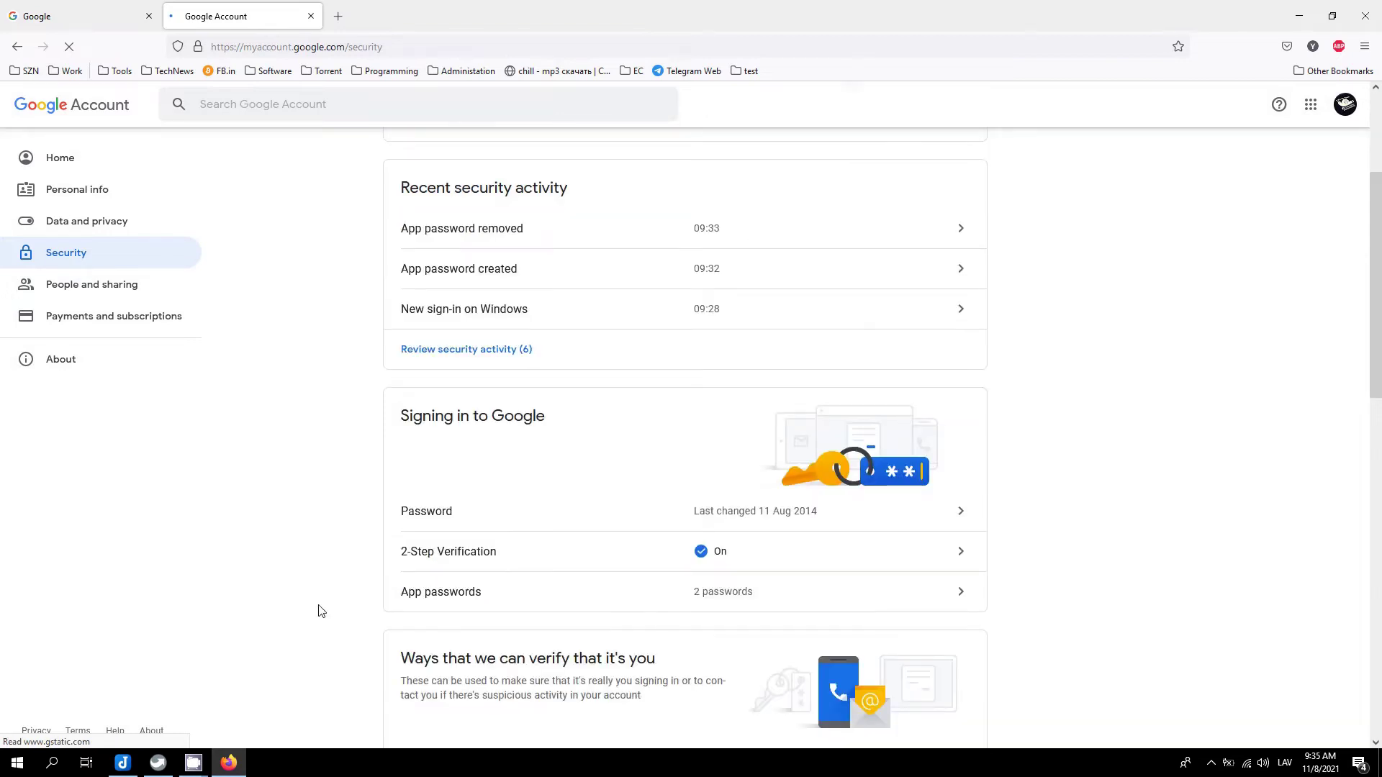
triple_click(562, 429)
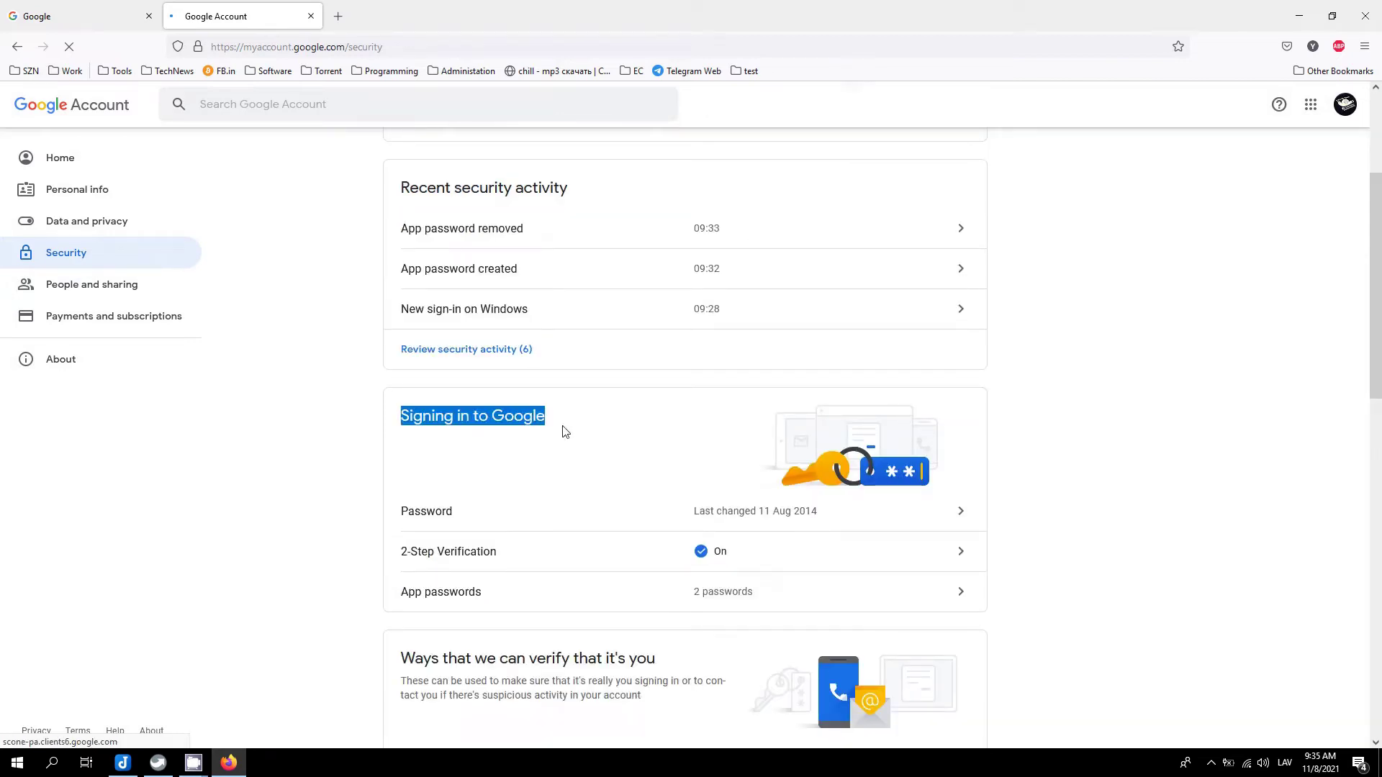
click(440, 599)
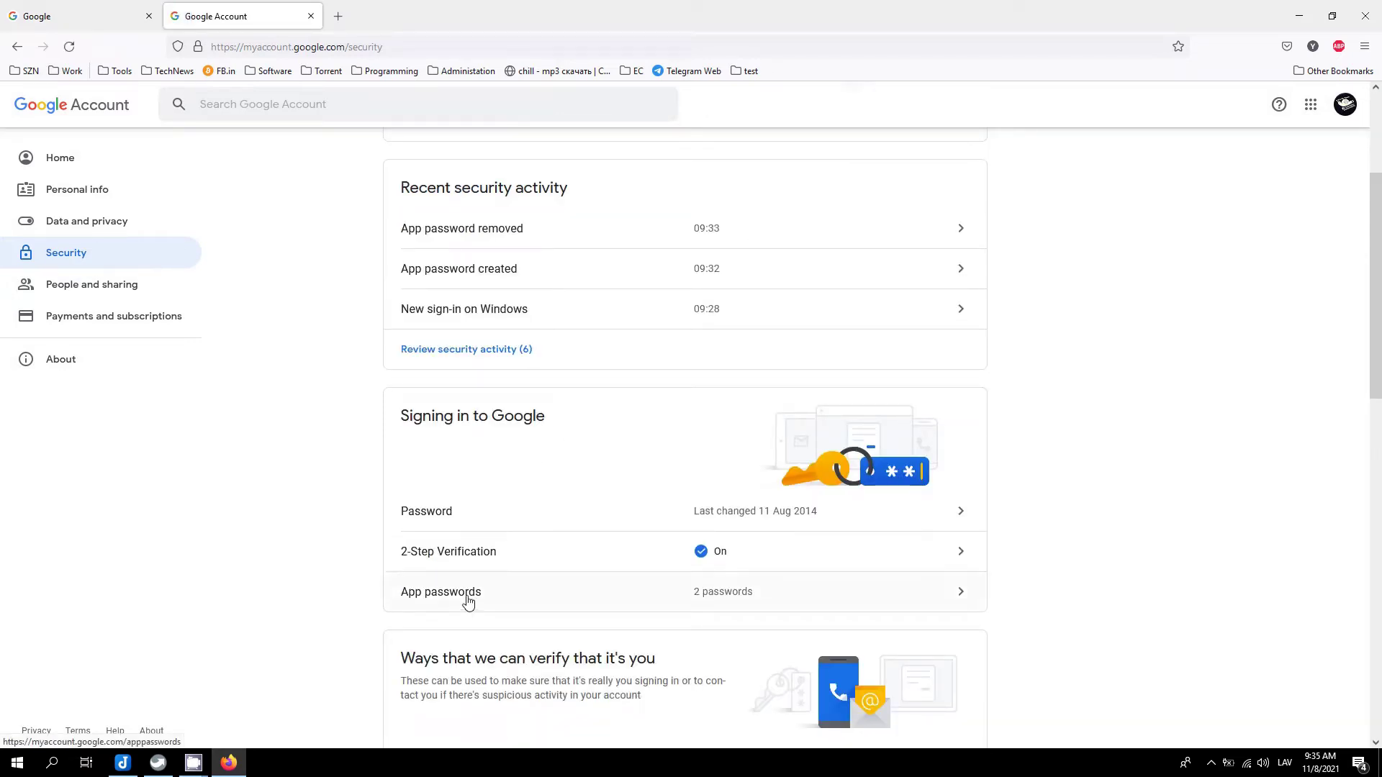
Enter App passwords, confirm identity with the account password, and open the app selector
click(468, 602)
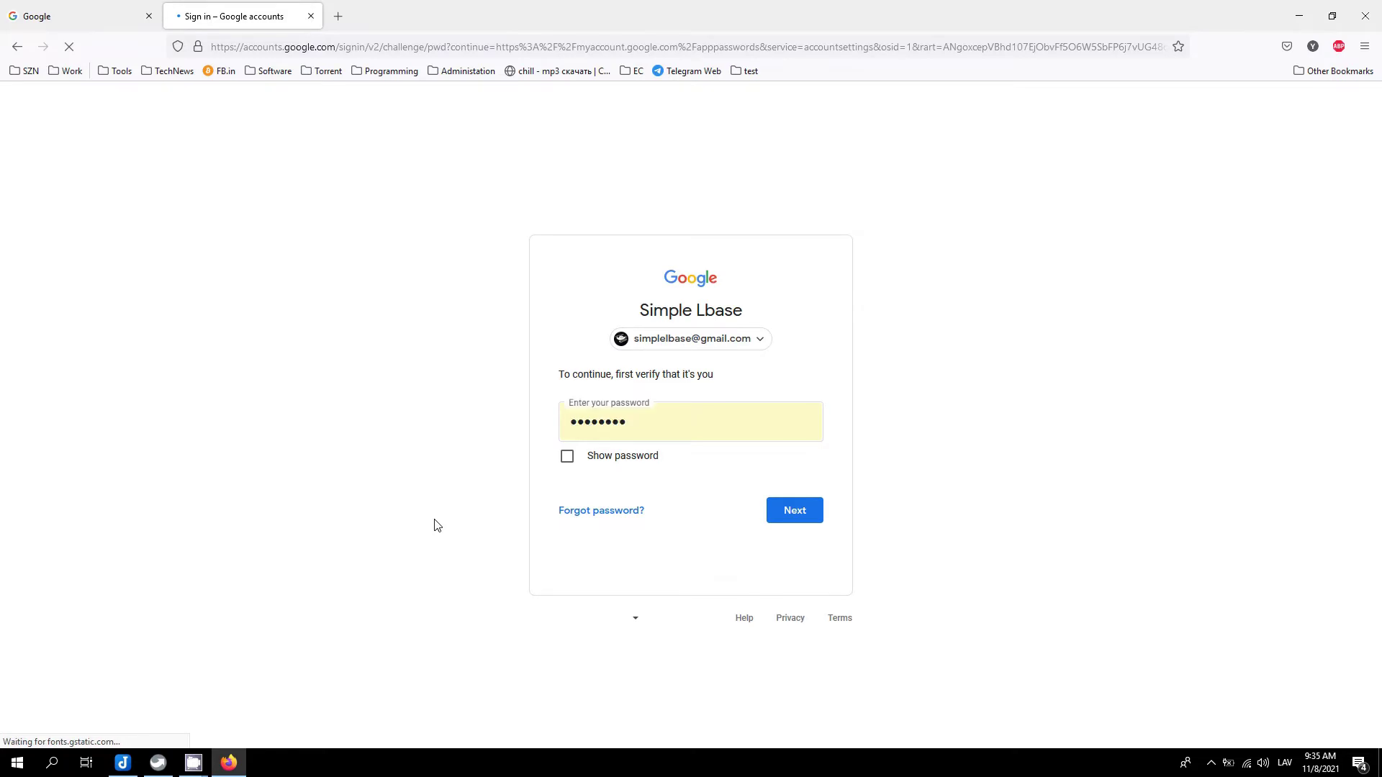
click(793, 514)
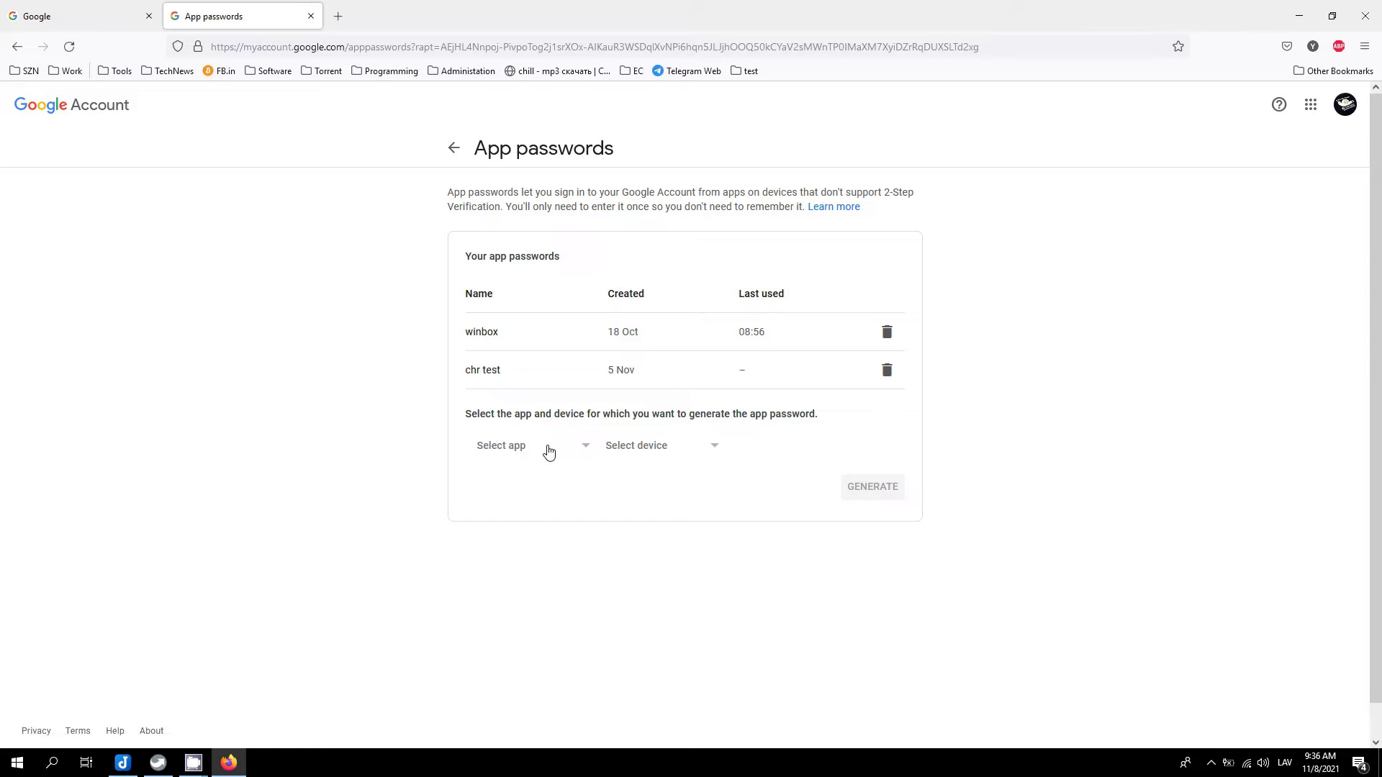
click(549, 452)
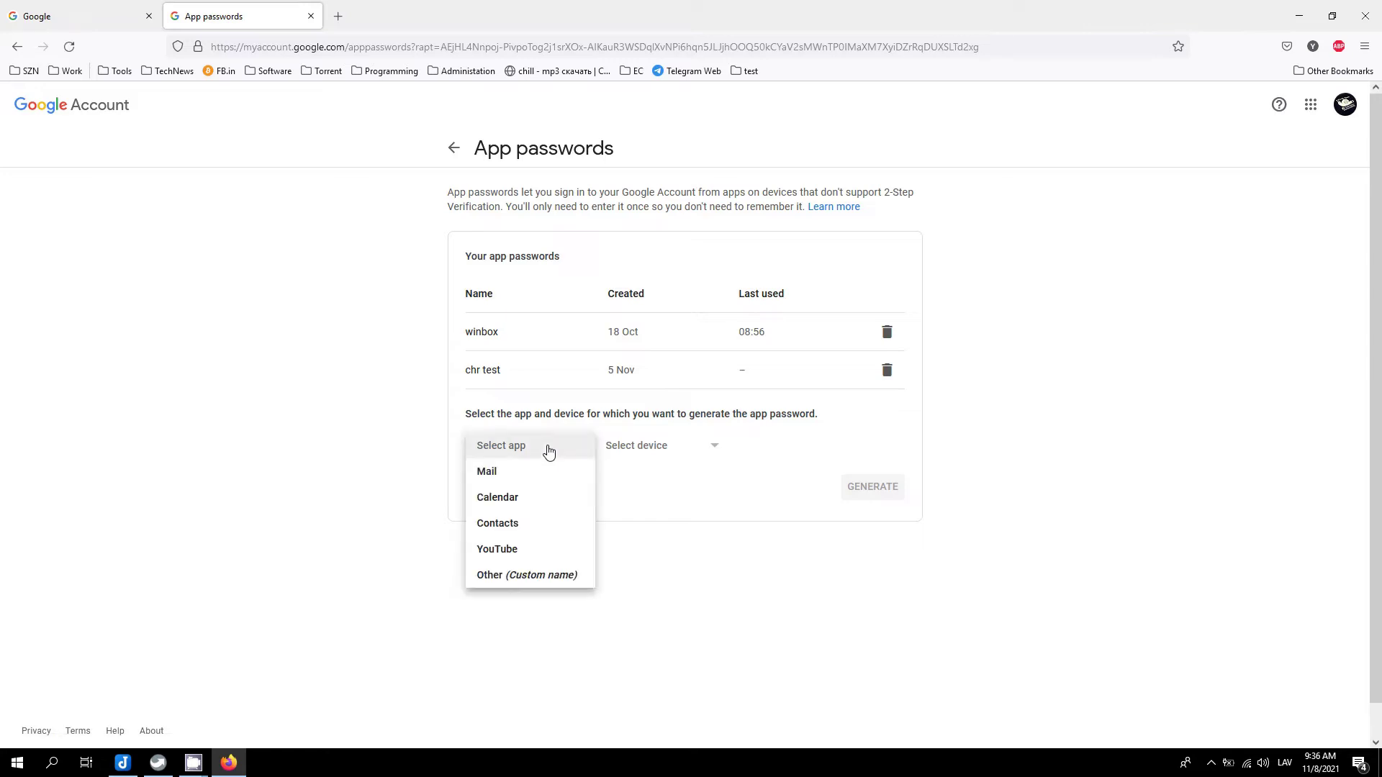
Generate an app password with the custom name 'mikrotik' and select its text
click(508, 577)
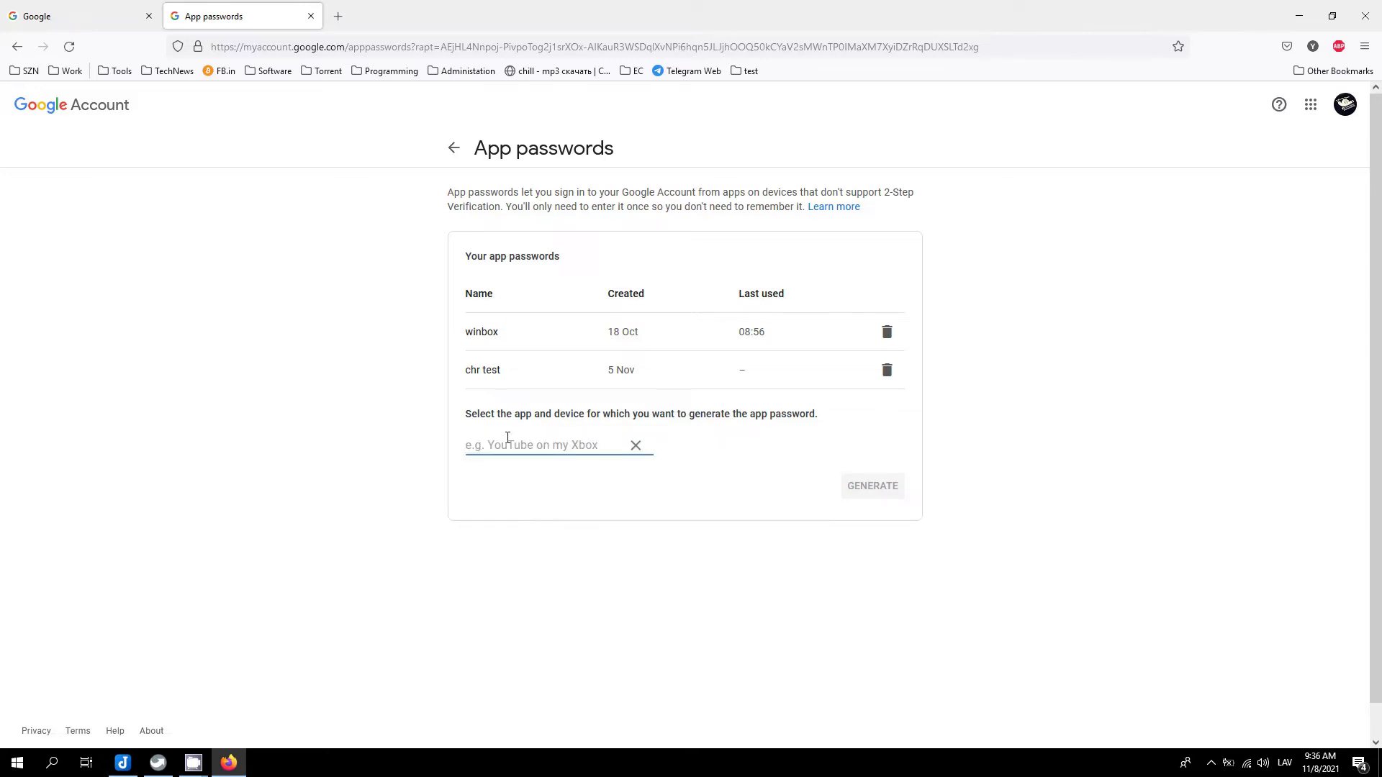
text(wi)
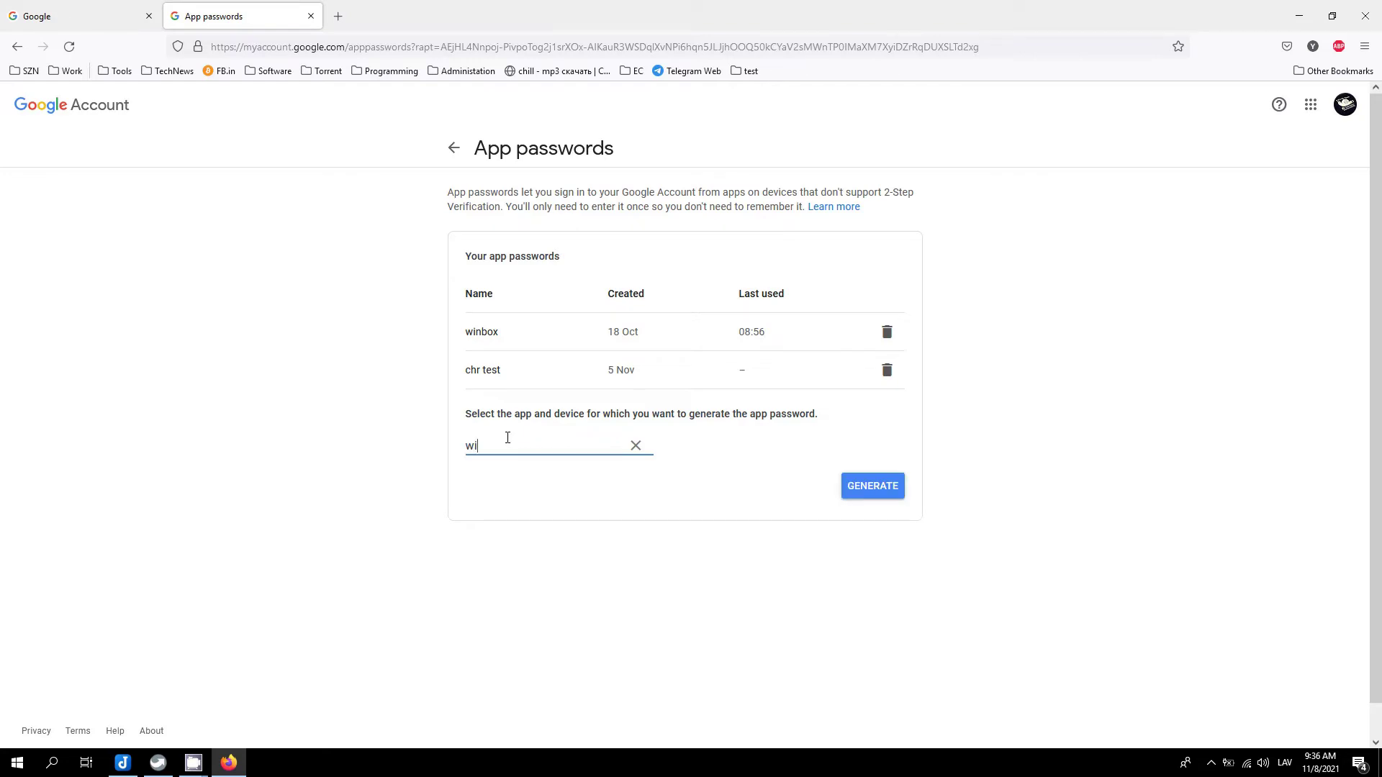
key(BackSpace)
key(BackSpace)
text(mikt)
text(ro)
text(k)
click(877, 493)
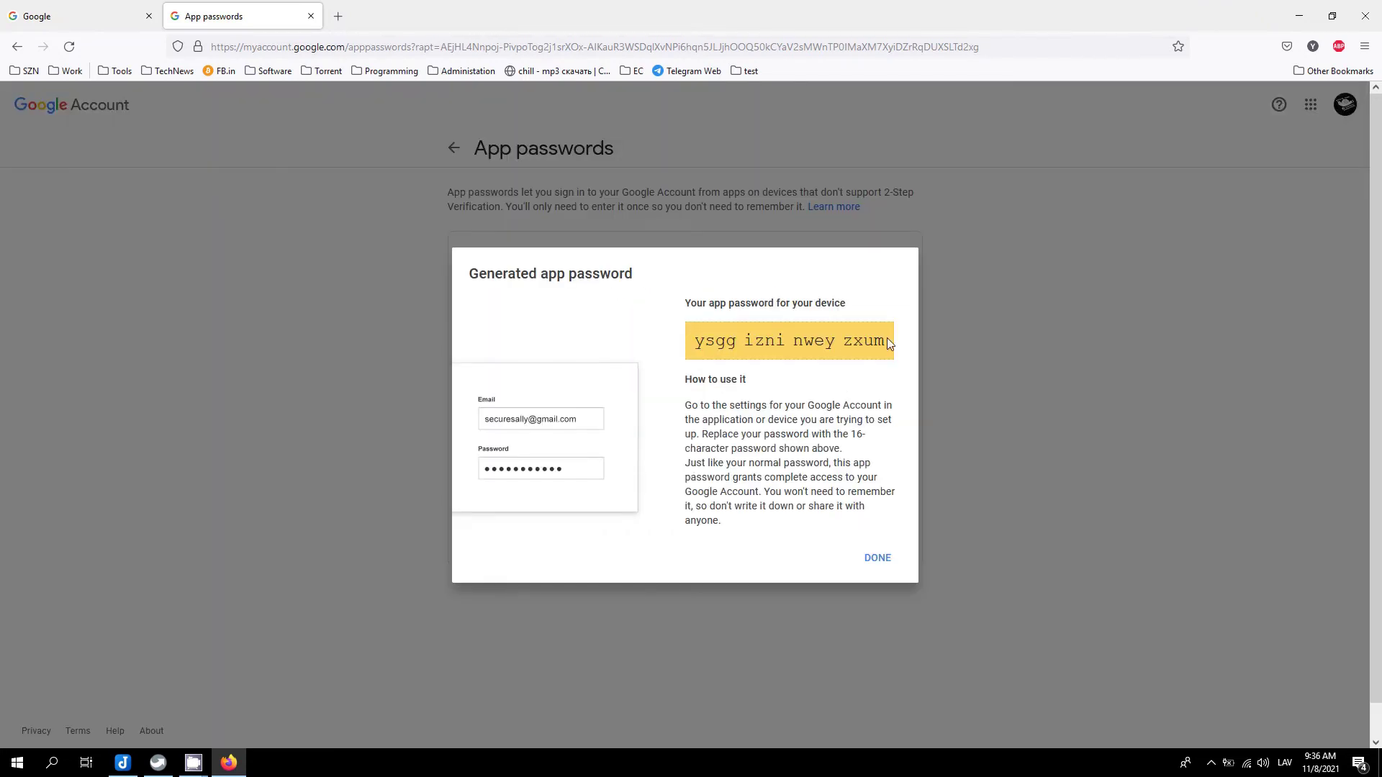
drag(886, 338, 696, 341)
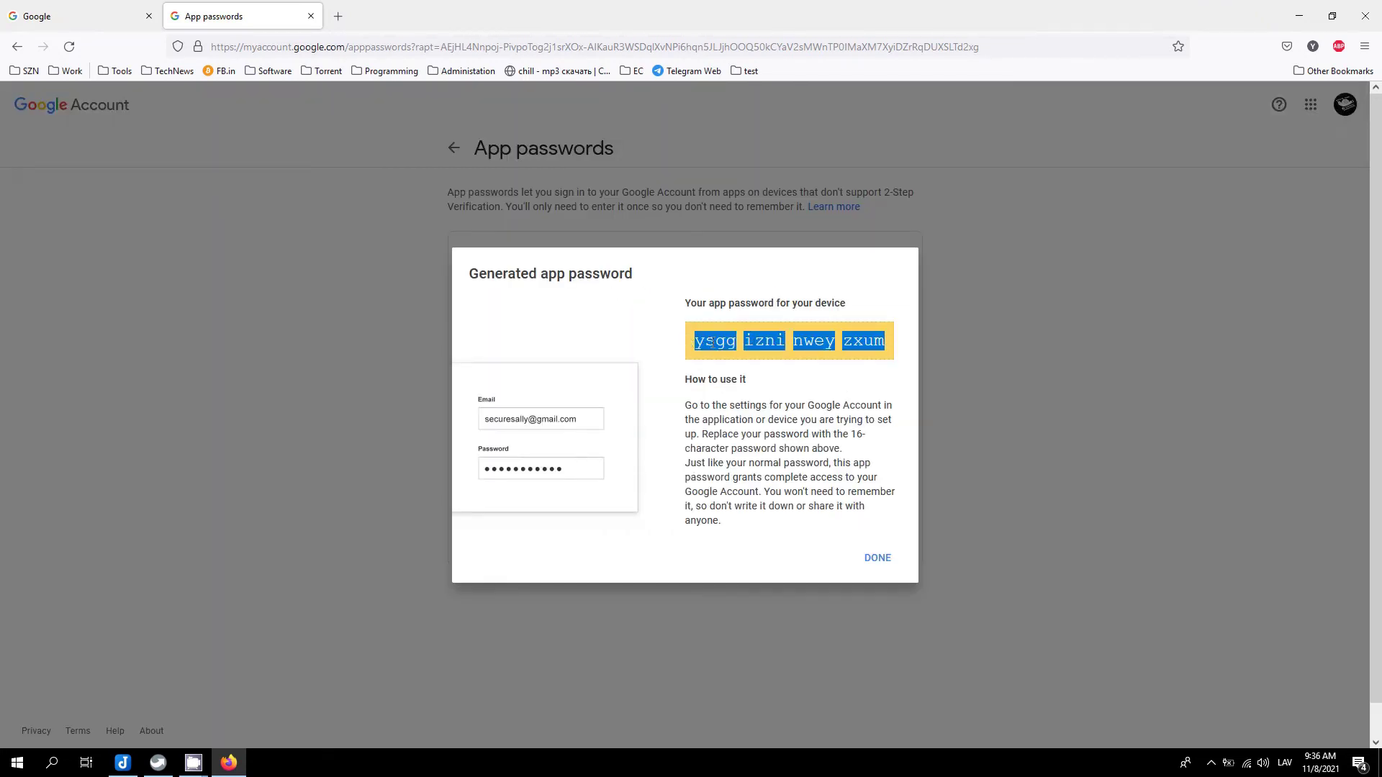
Copy the generated password, close the notice with Done, and minimize the browser
right_click(712, 341)
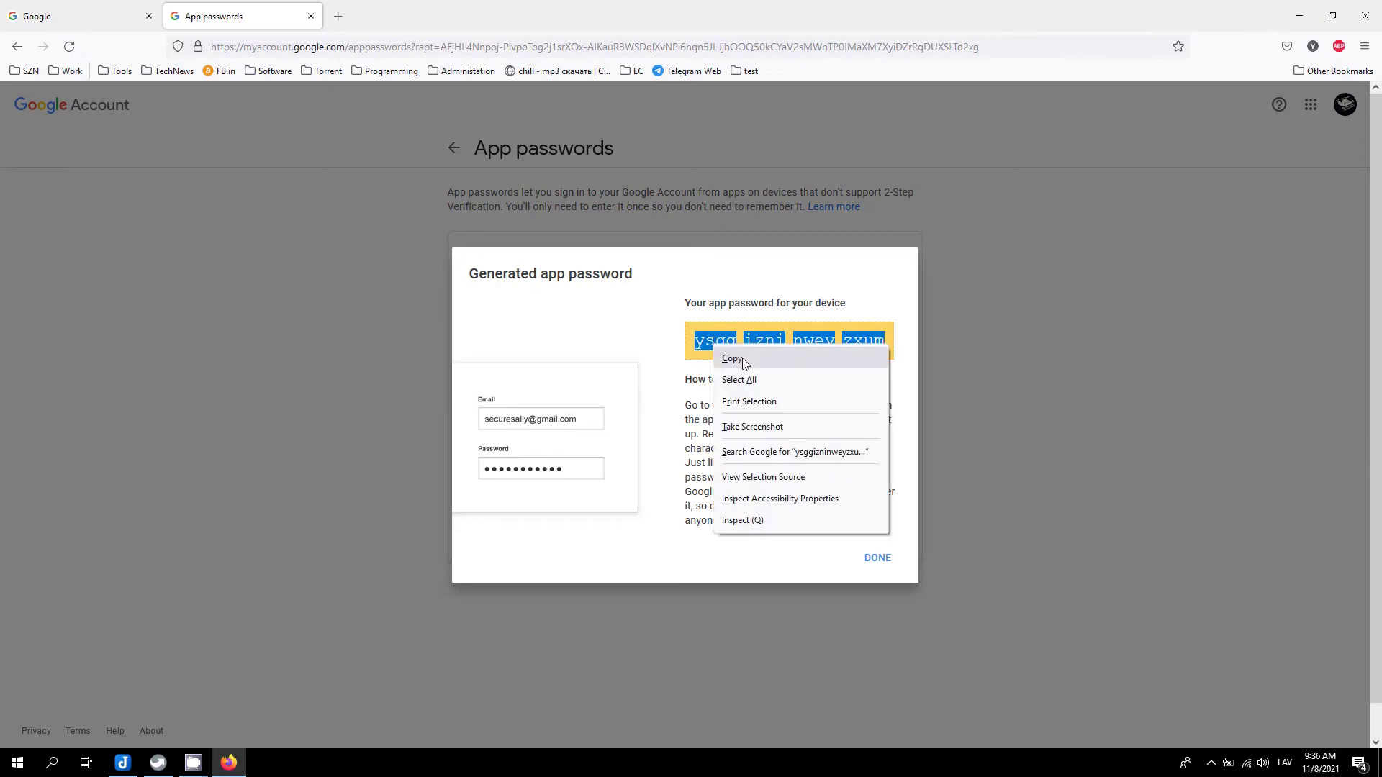
click(743, 363)
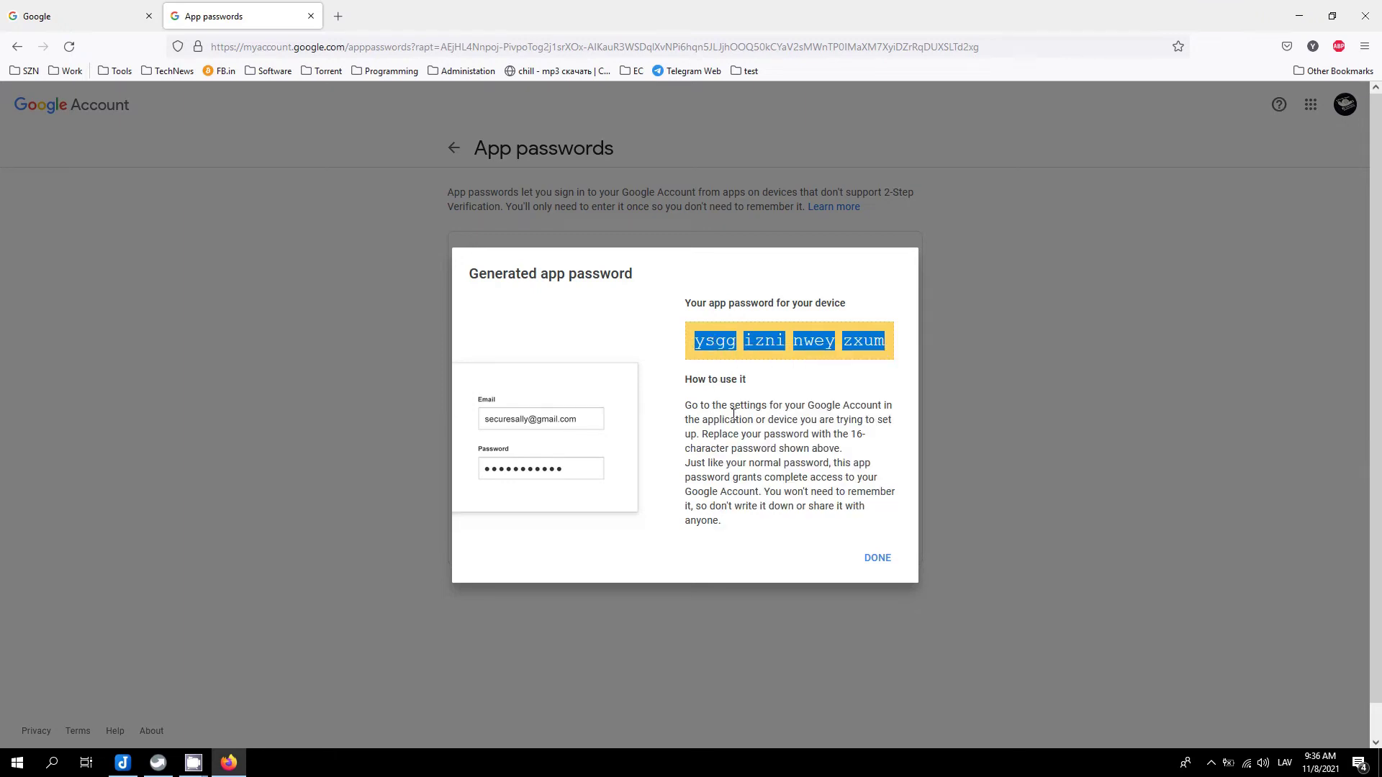
click(876, 559)
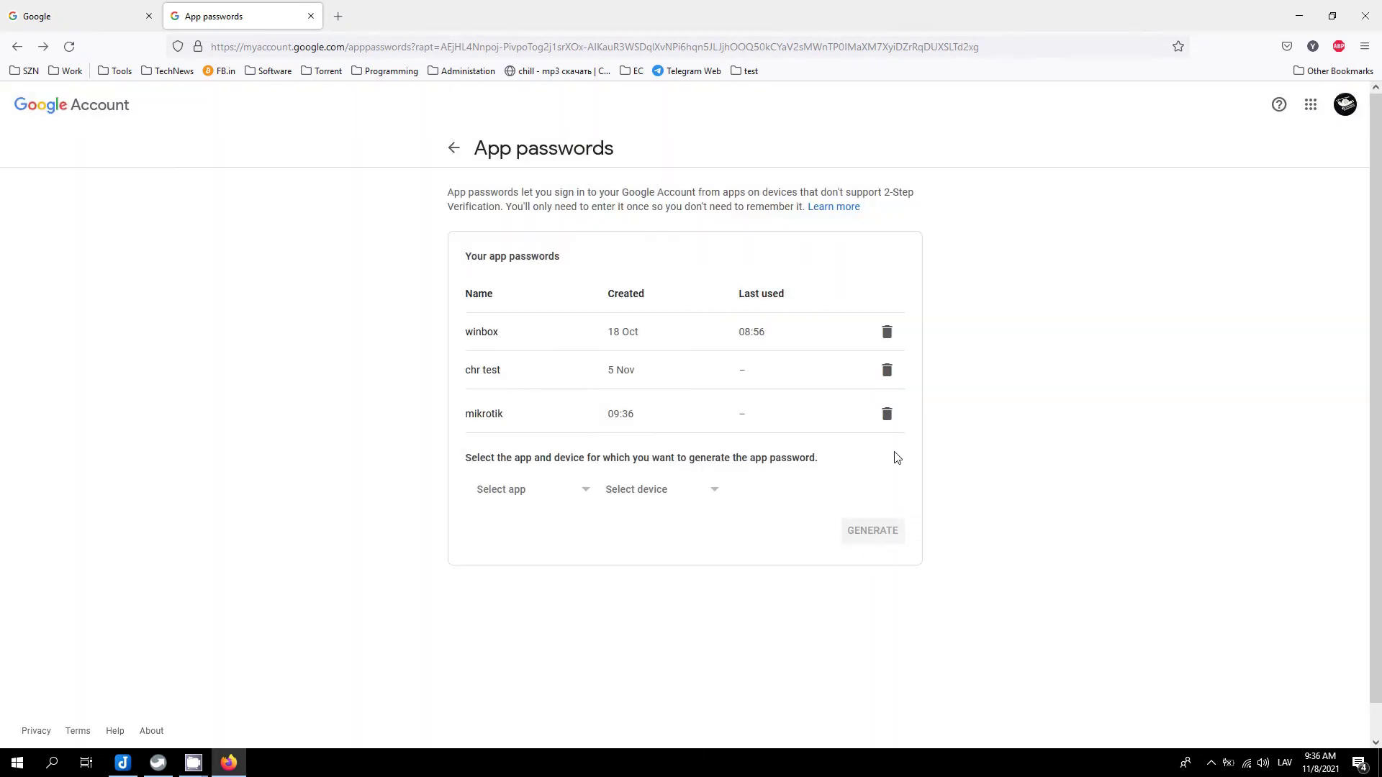
click(1299, 15)
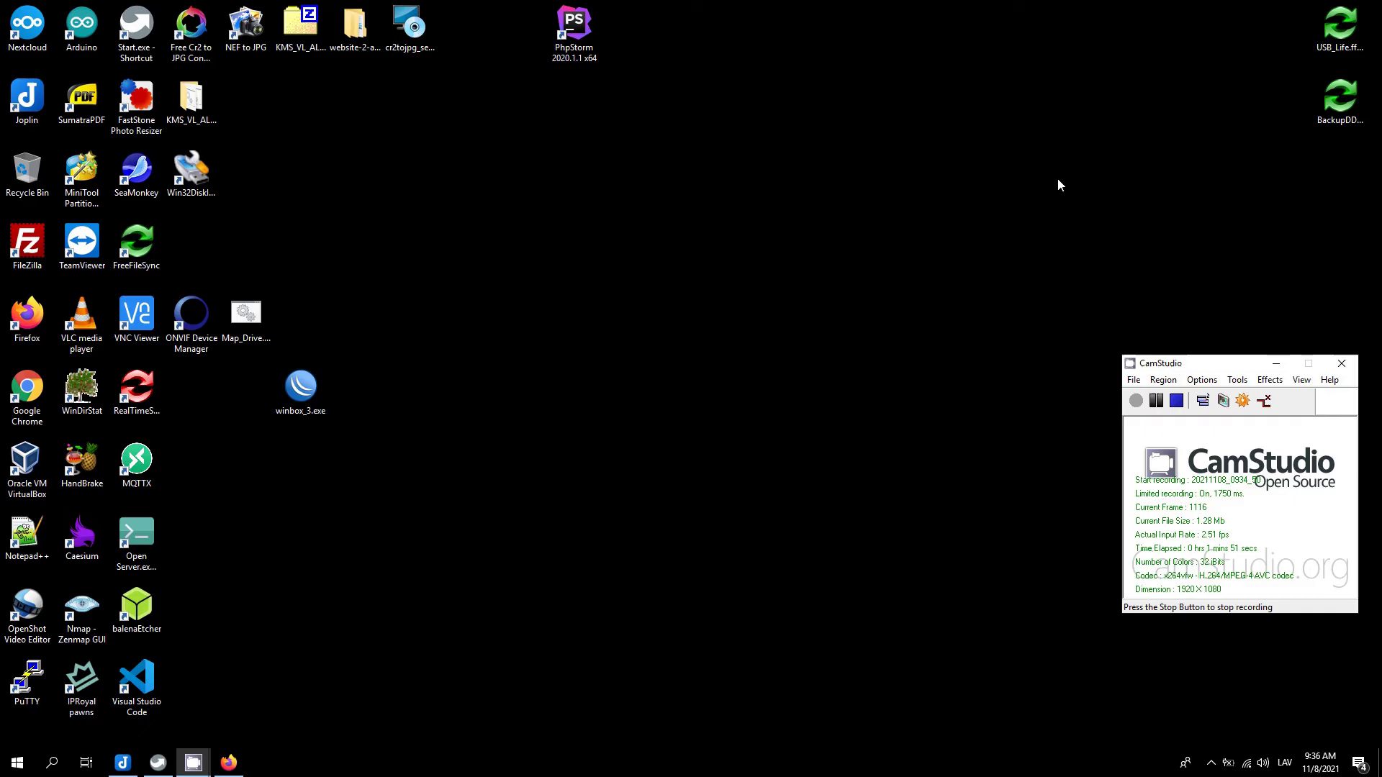
Create a New Text Document on the desktop with the default name and open it
right_click(572, 286)
mouse_move(648, 432)
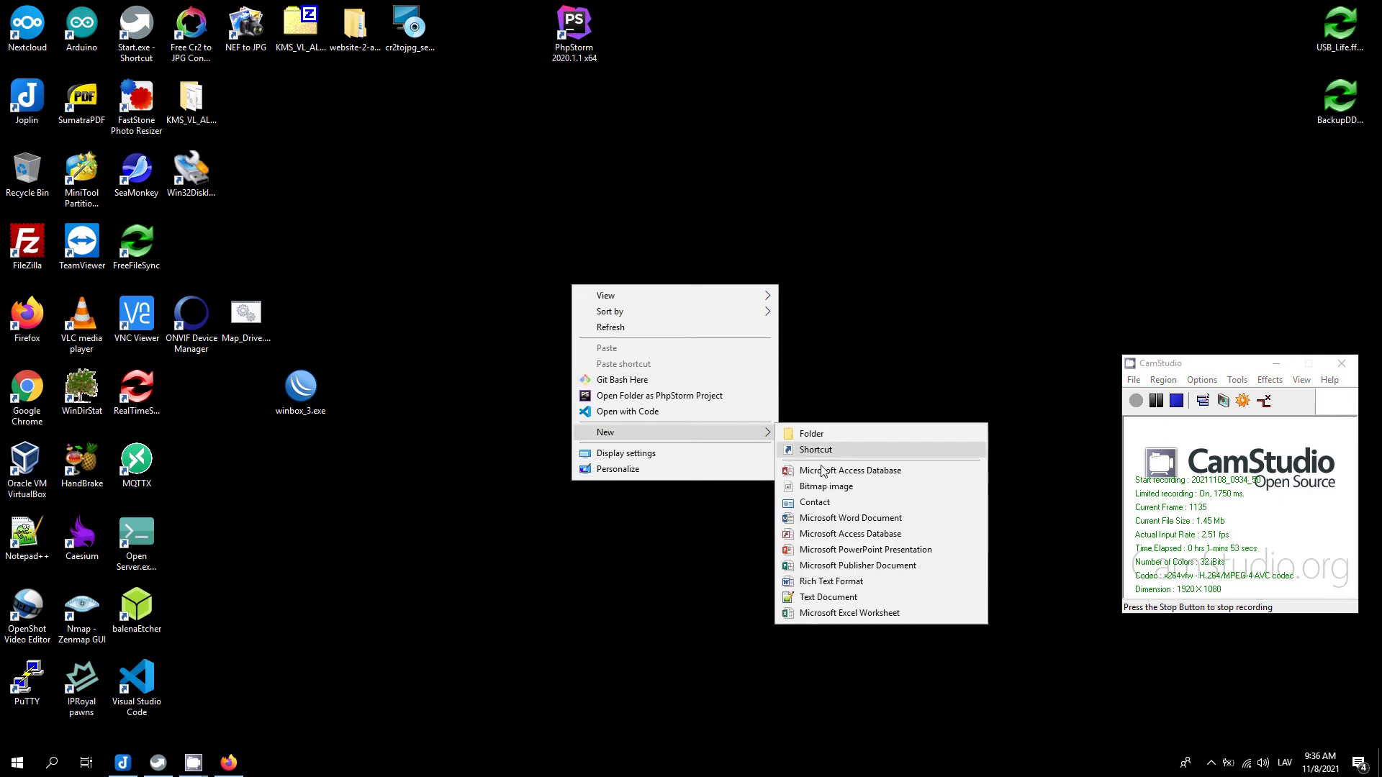
click(805, 598)
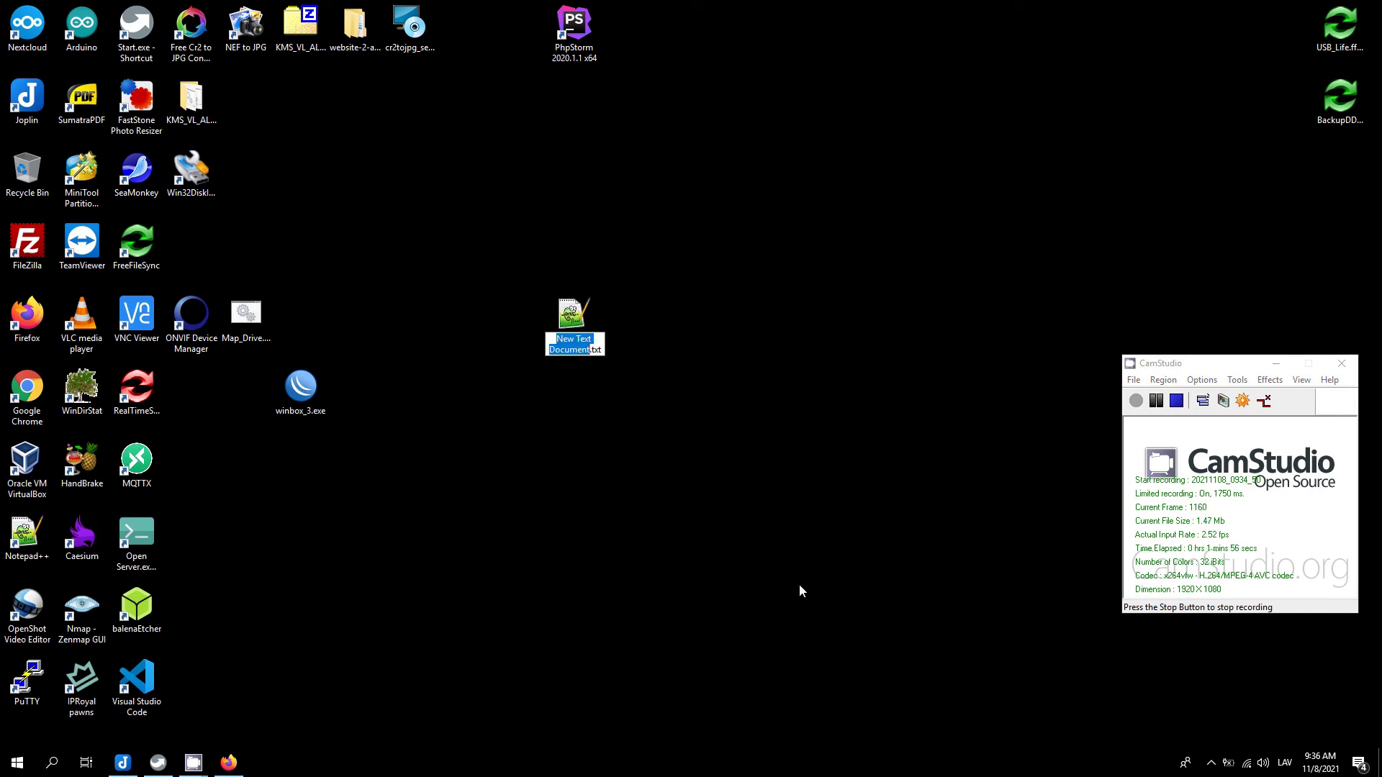
click(573, 321)
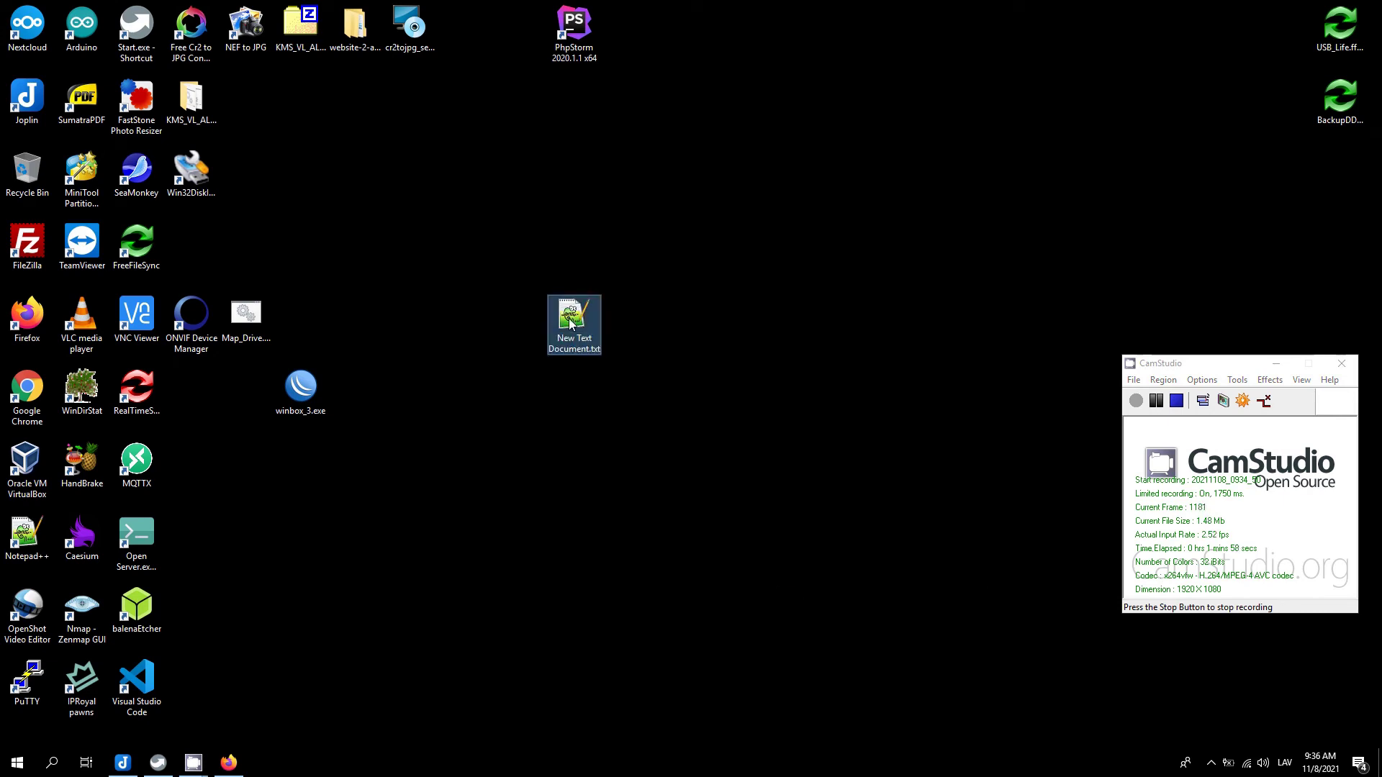
double_click(582, 333)
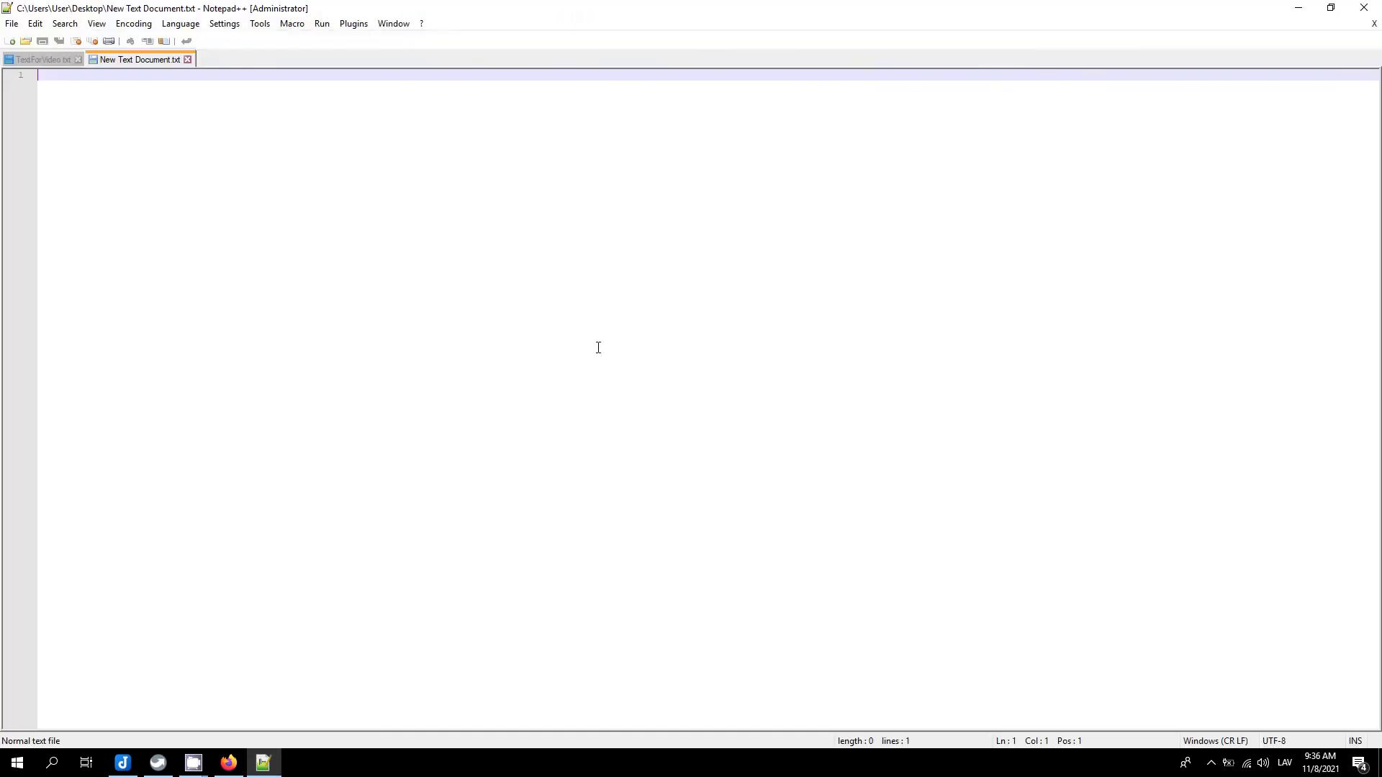
Paste the copied app password into the file in Notepad++ and save it
right_click(237, 203)
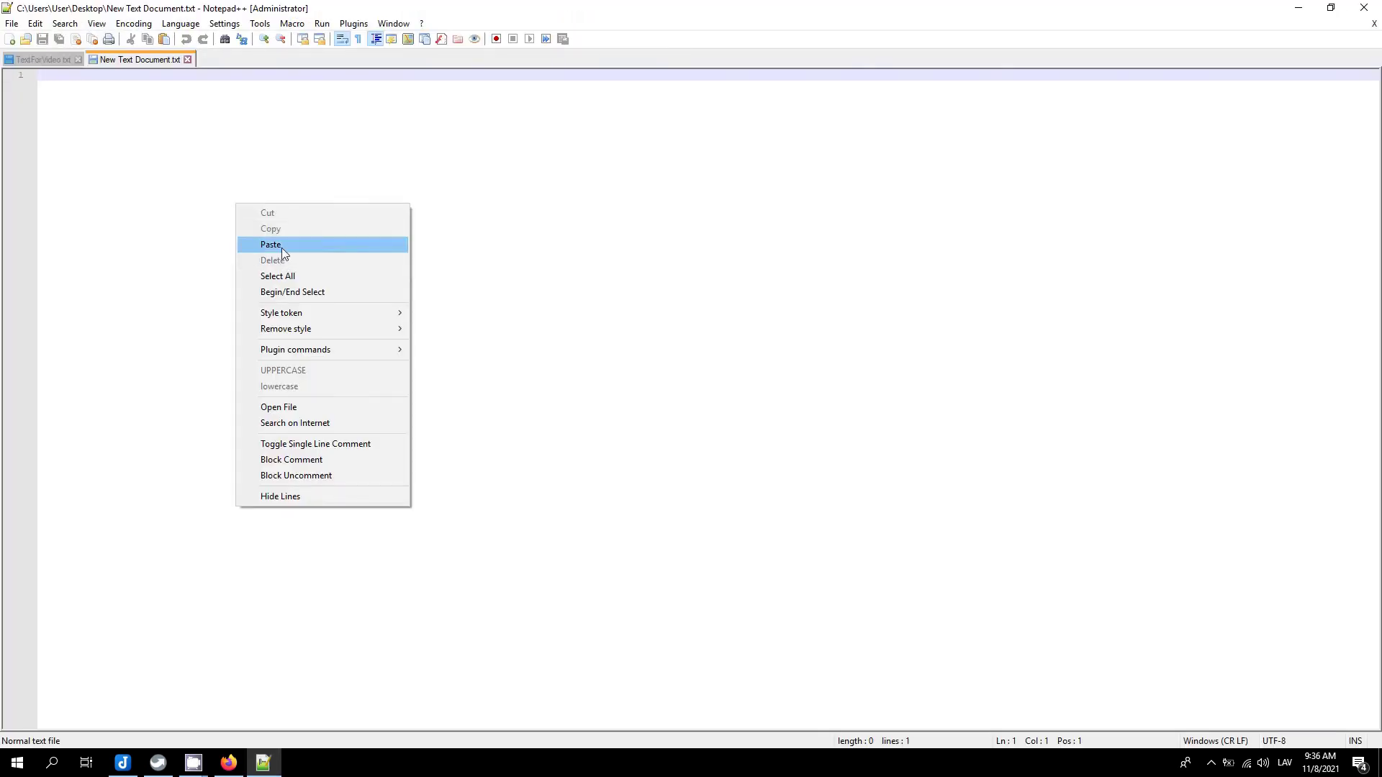
click(272, 244)
click(41, 39)
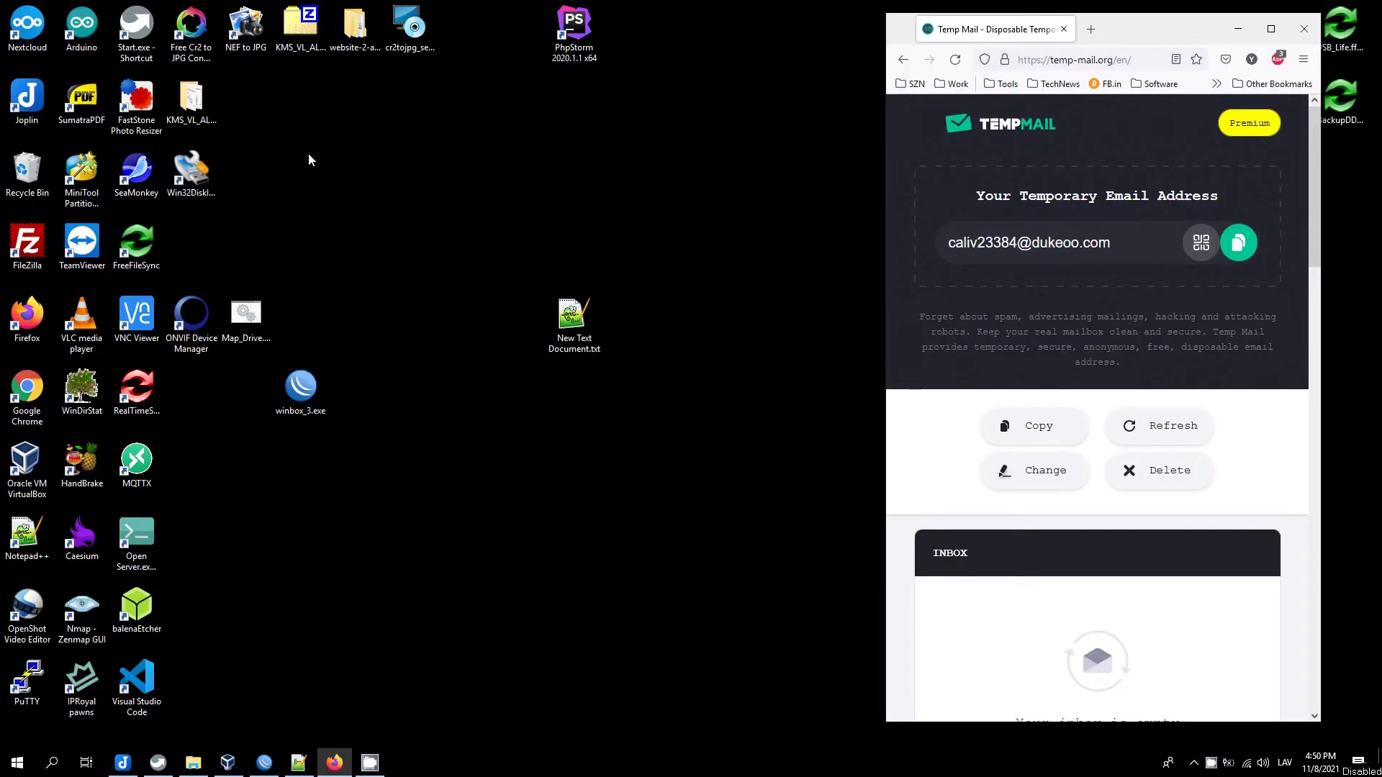
Restore the WinBox window from the taskbar and browse to the Tools menu
click(264, 763)
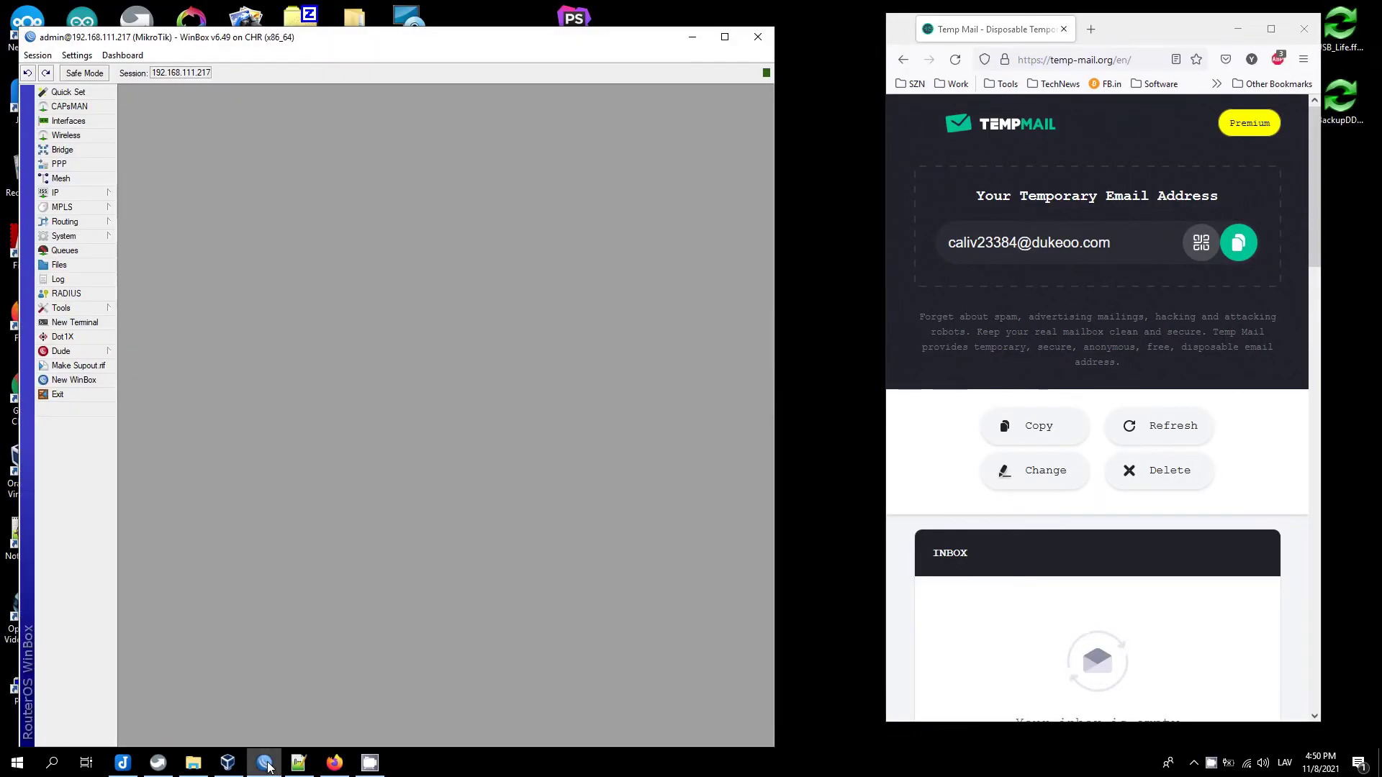
click(67, 236)
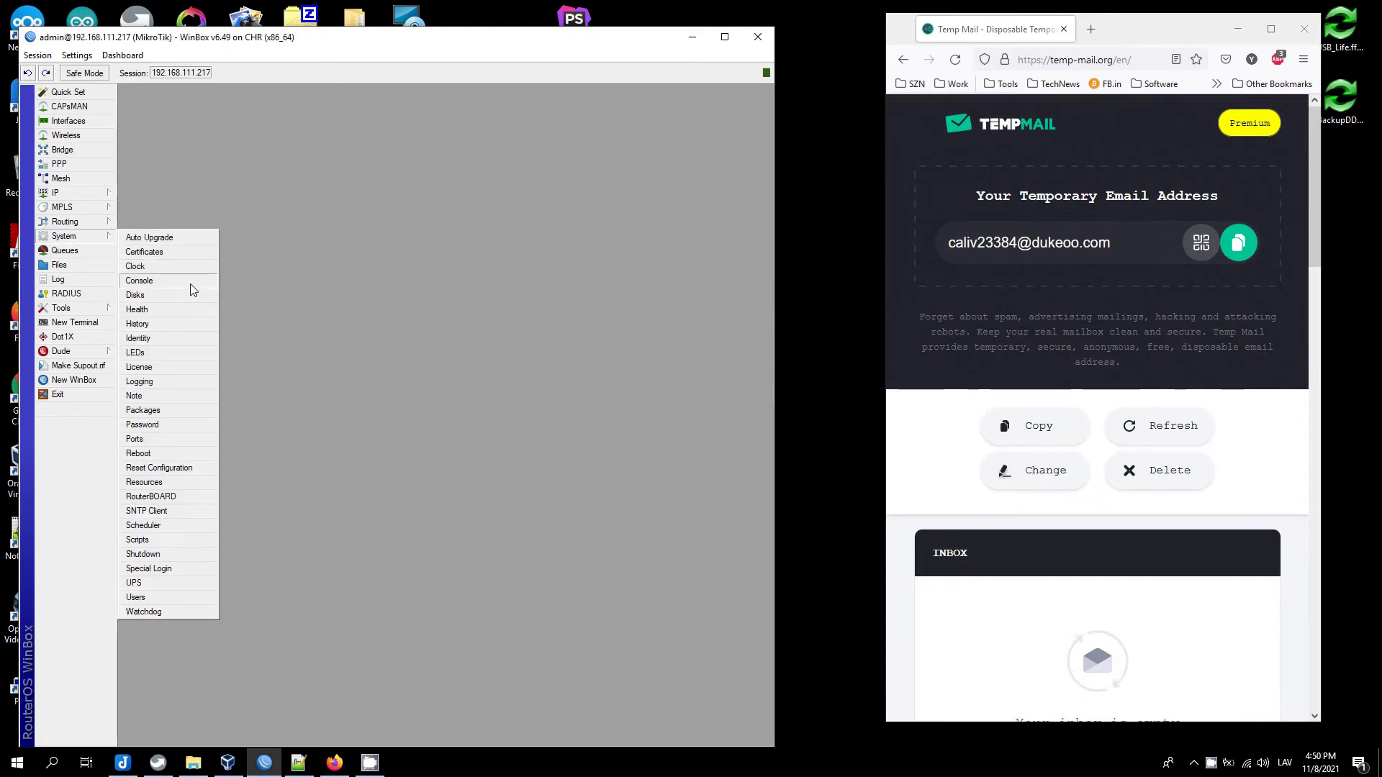
click(96, 308)
Open the Email tool settings and review the SMTP server, port 587 and user name
click(163, 338)
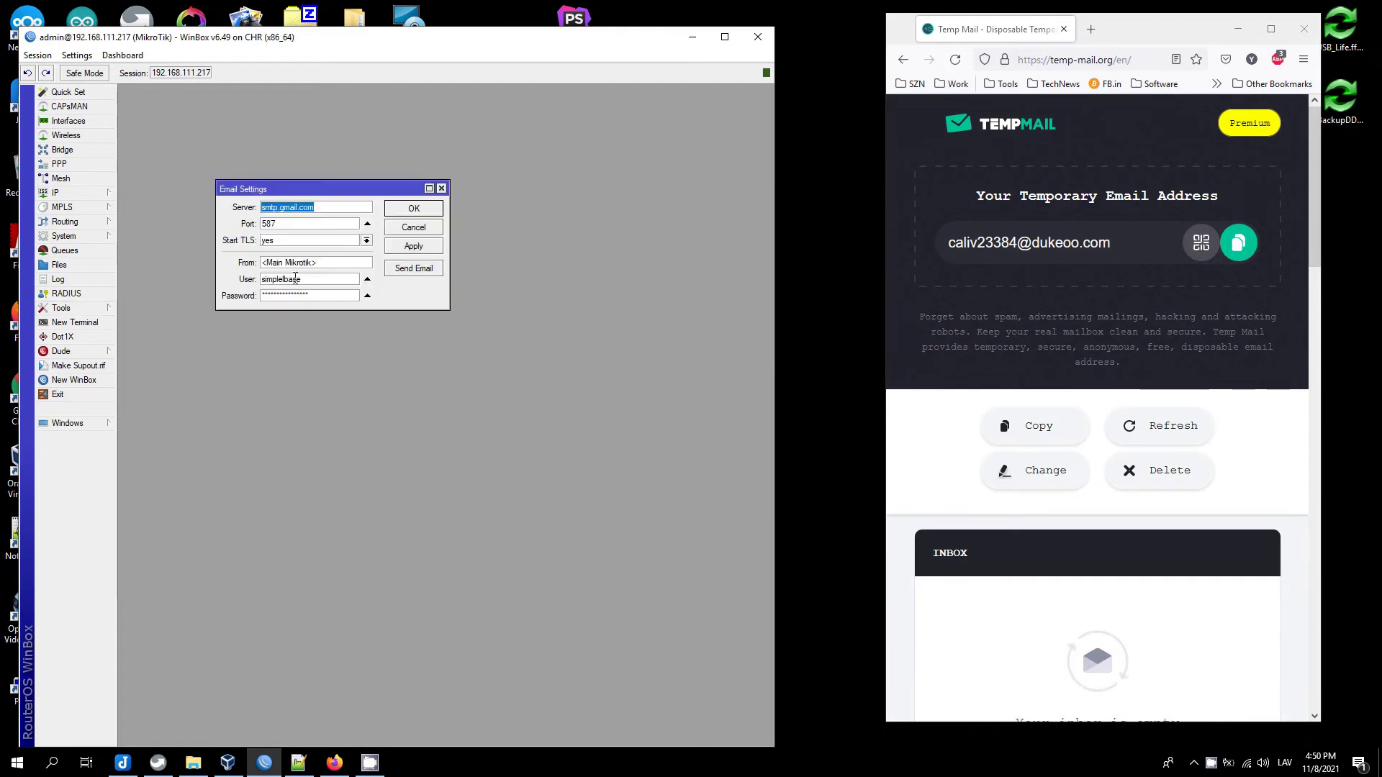
click(291, 210)
click(284, 224)
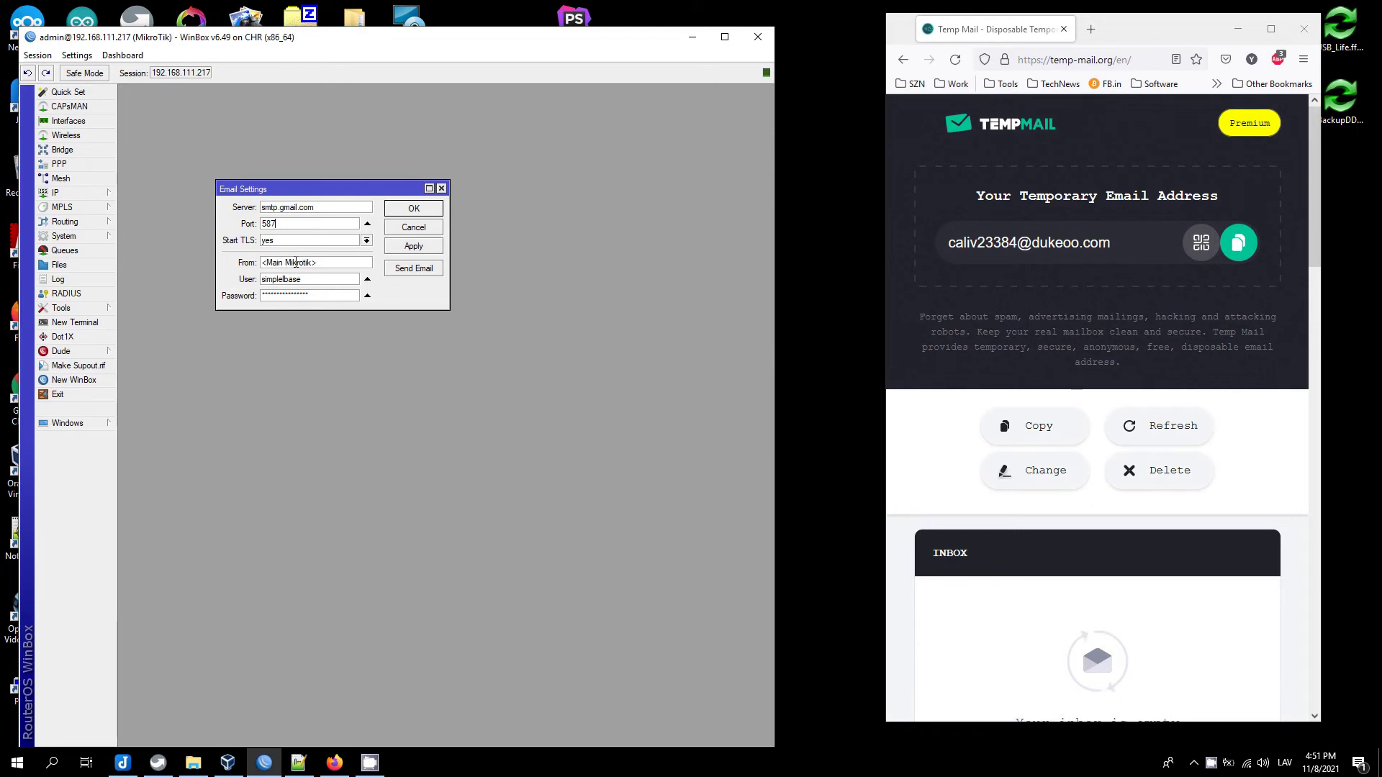
click(353, 276)
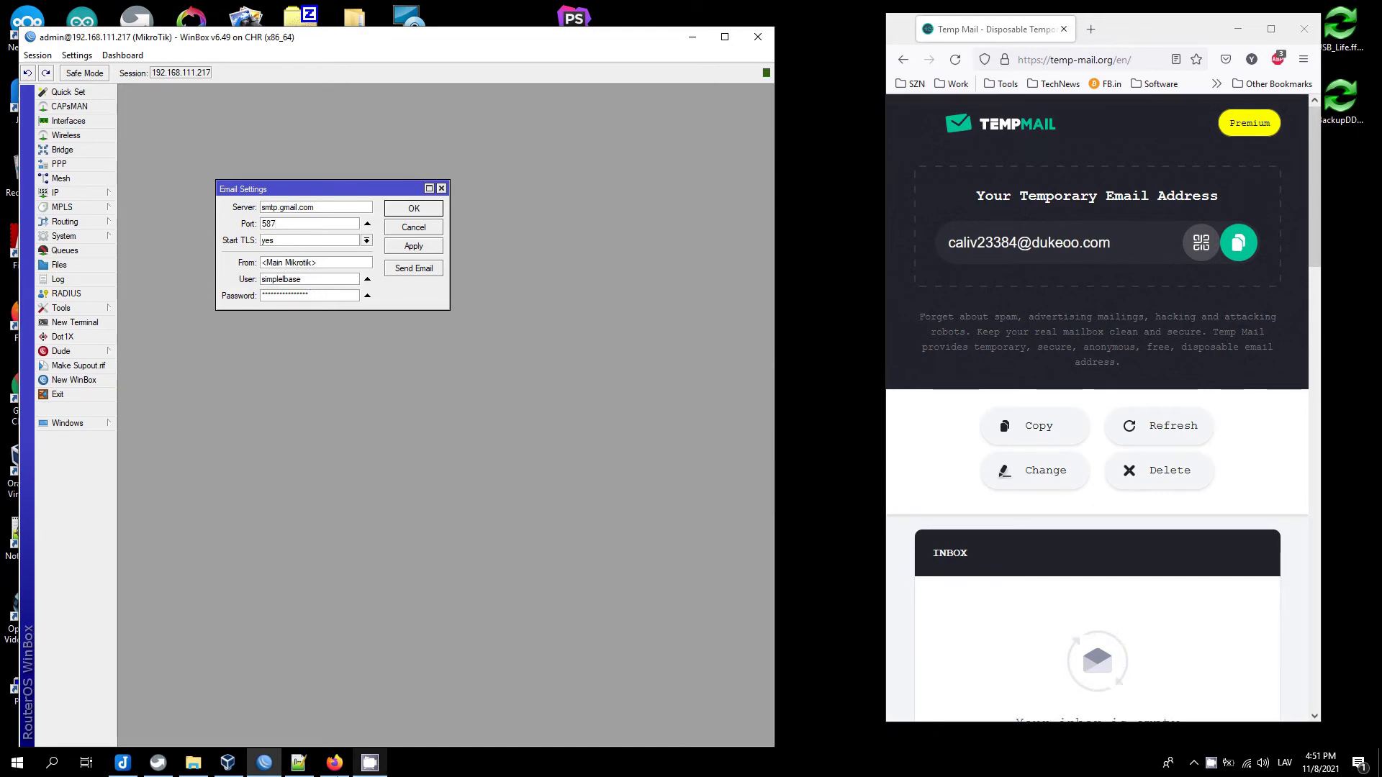
Copy the app password from the Notepad++ note and paste it over the SMTP password
click(298, 763)
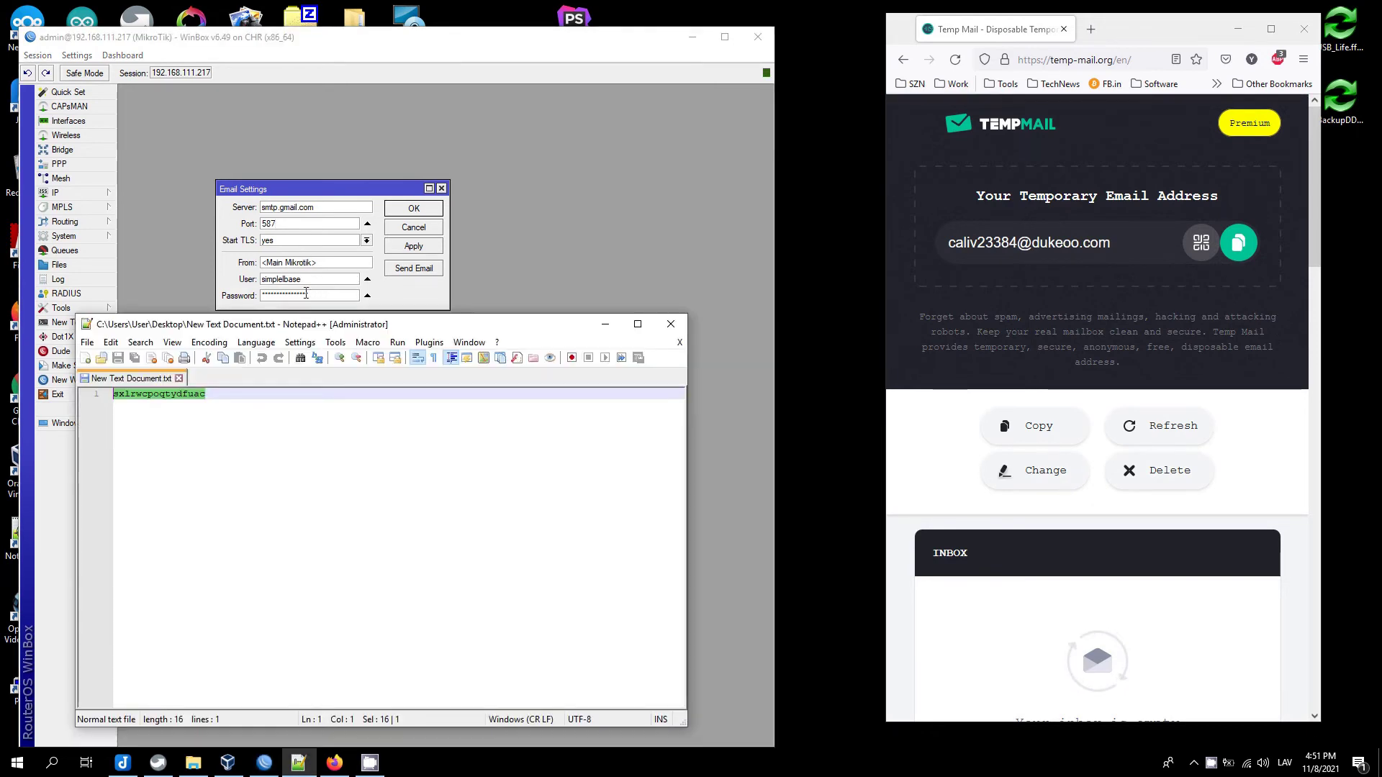
right_click(175, 395)
click(205, 420)
double_click(280, 297)
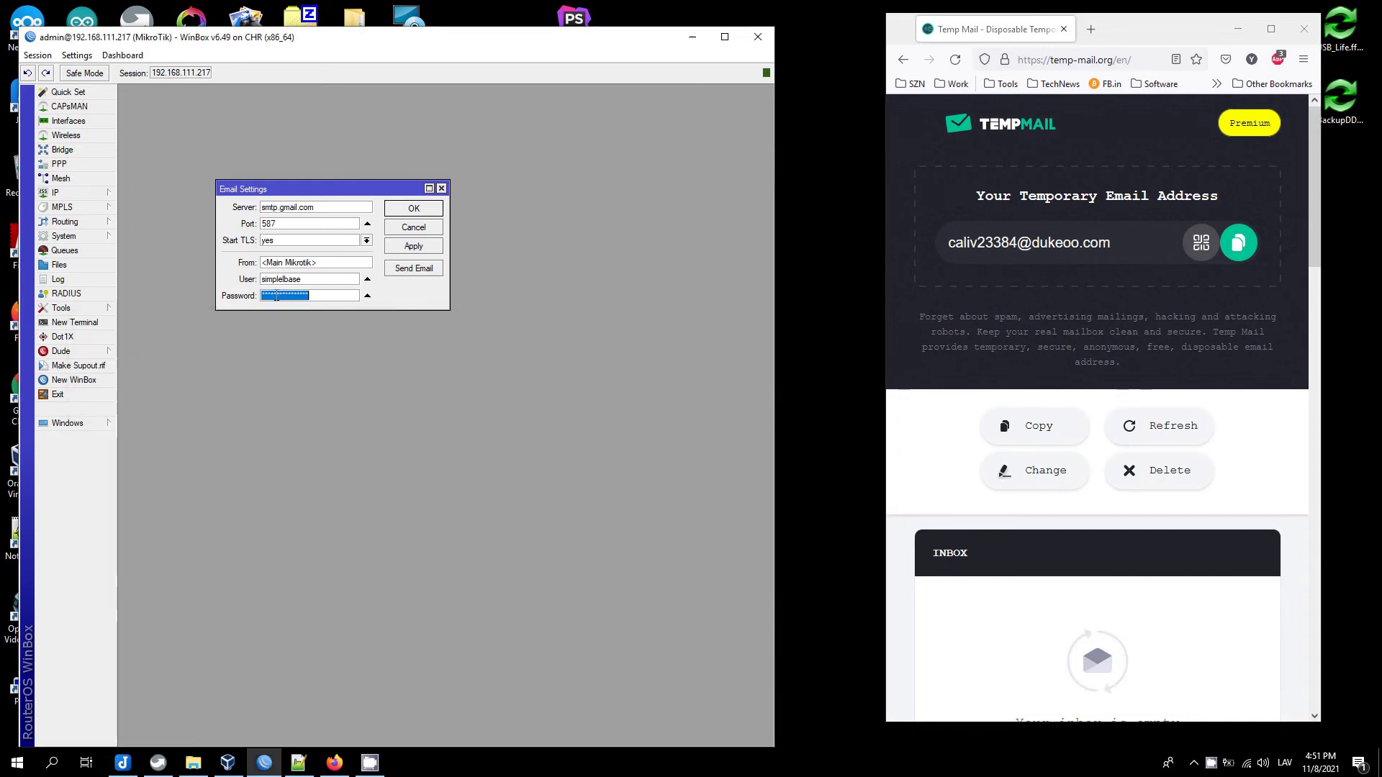
right_click(277, 297)
click(310, 337)
click(407, 273)
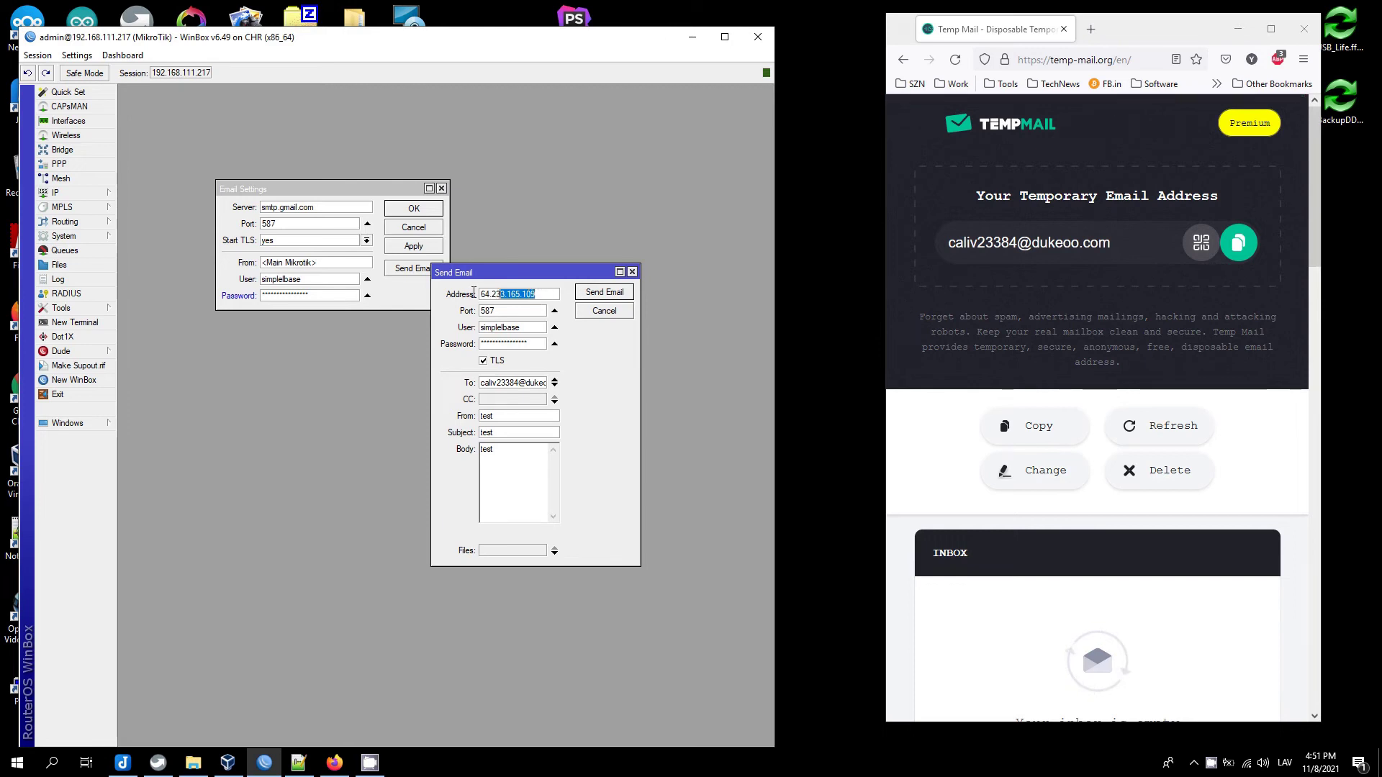
text(smtp.)
text(gmail.)
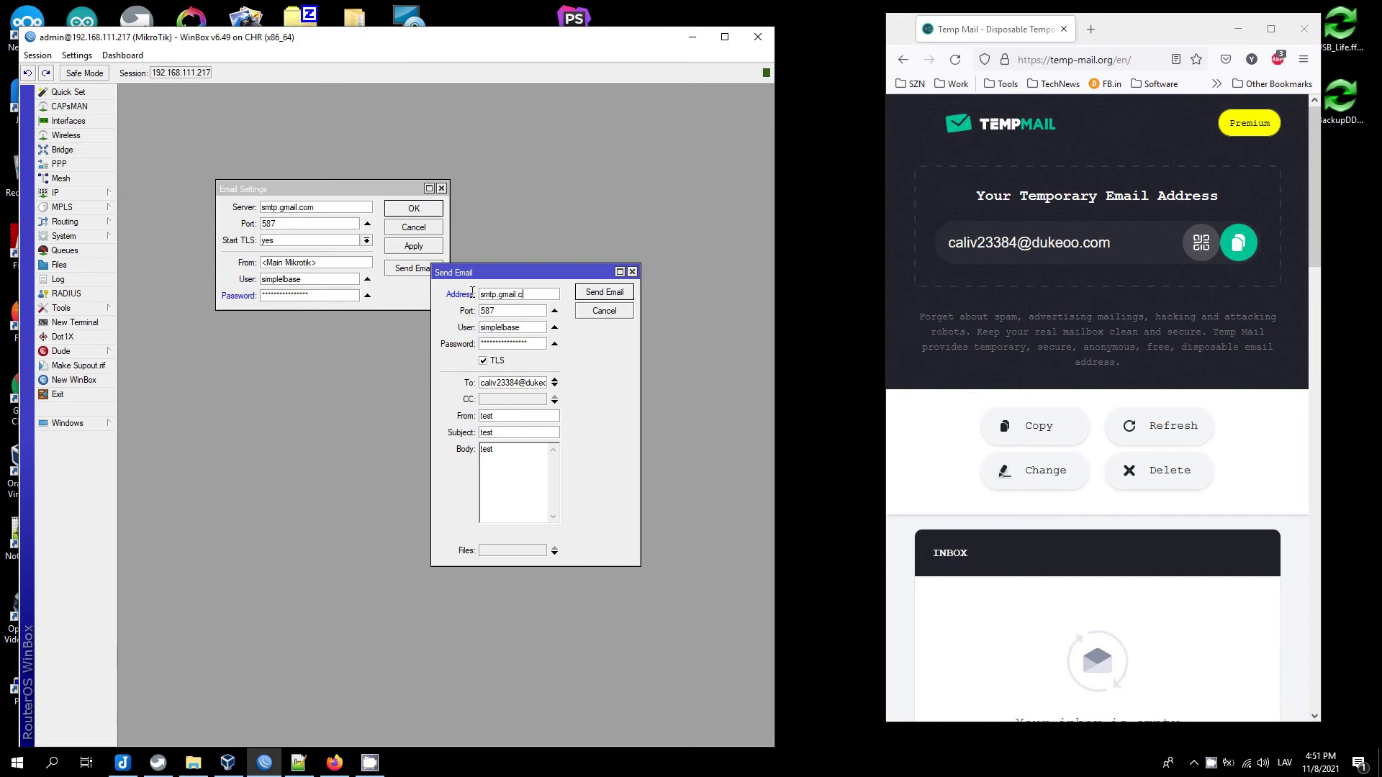
text(com)
In the Send Email form, check the user and paste the app password for the test send
click(536, 331)
double_click(490, 342)
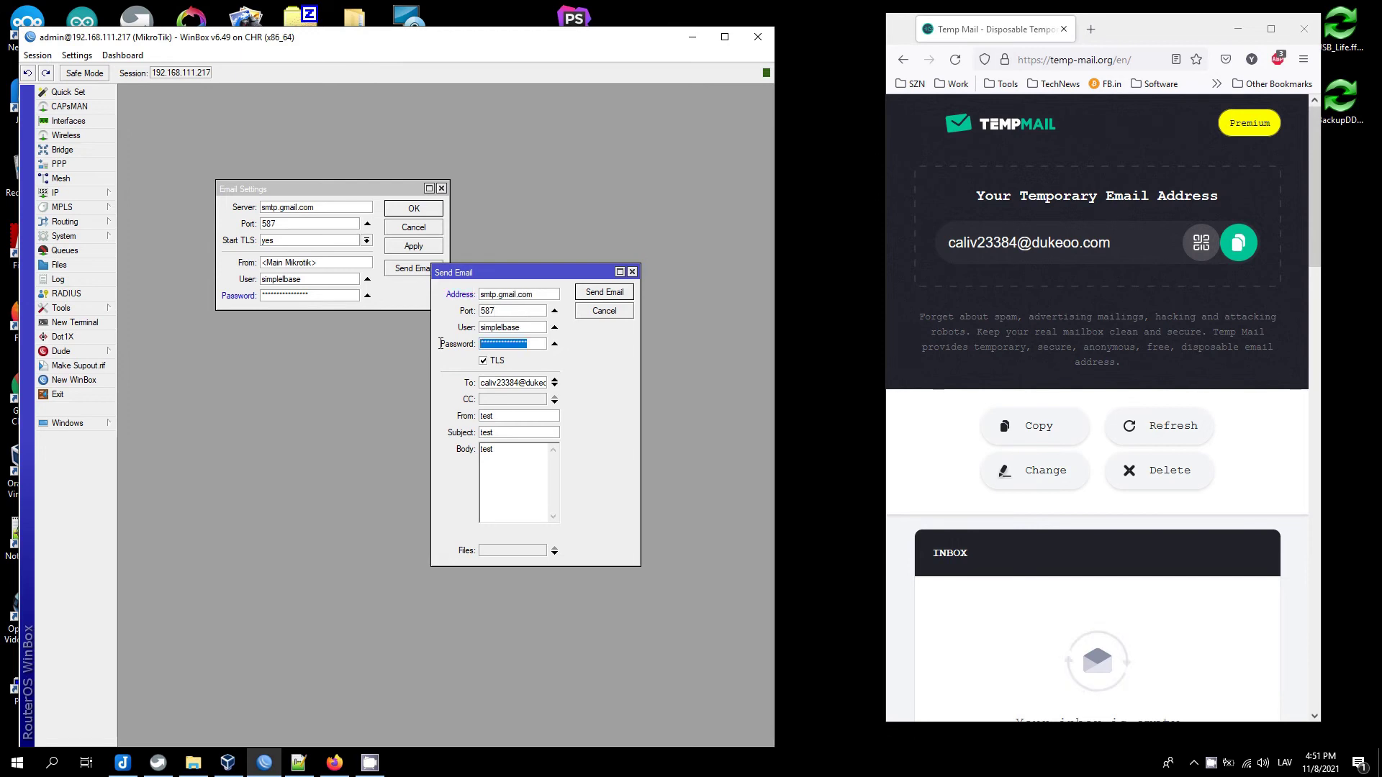
right_click(513, 346)
click(529, 376)
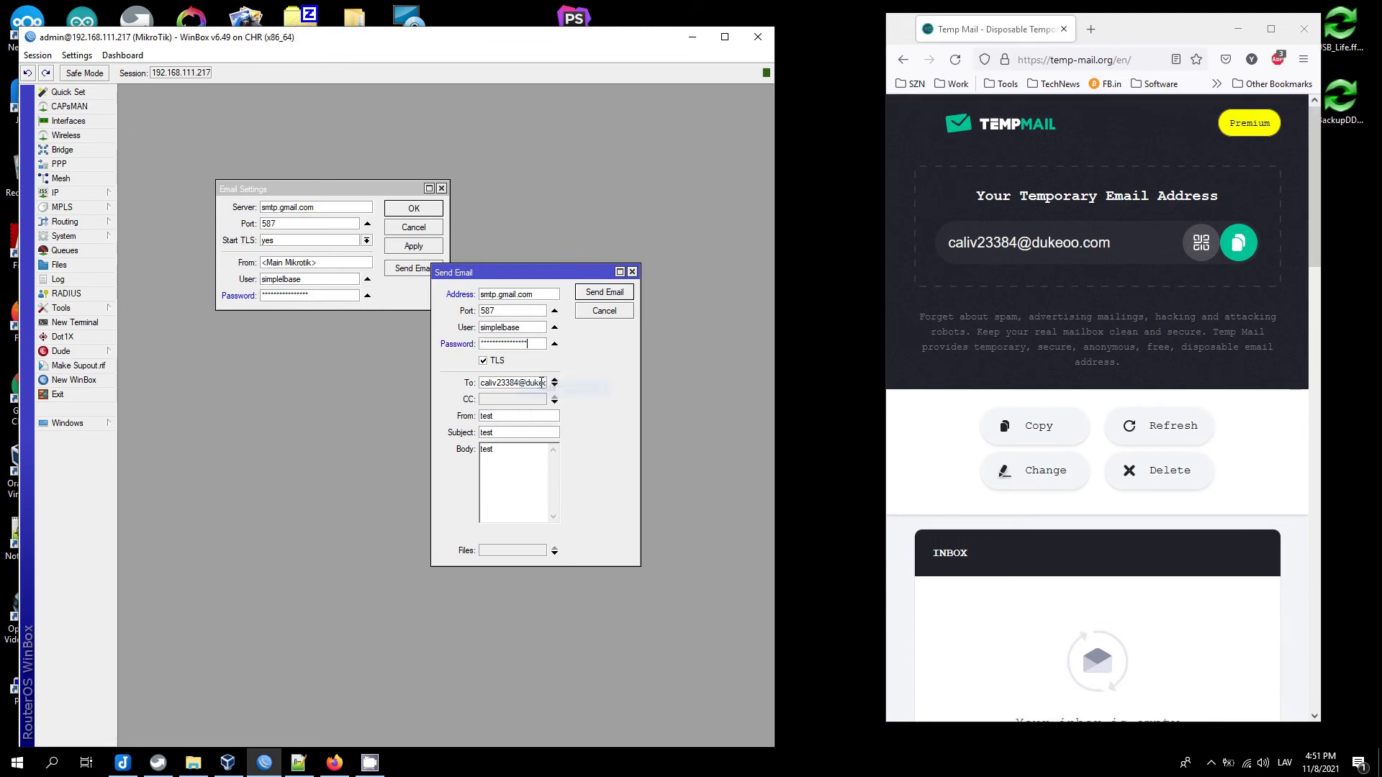
Copy the temporary email address from Temp Mail and paste it as the recipient
click(1007, 244)
right_click(1015, 244)
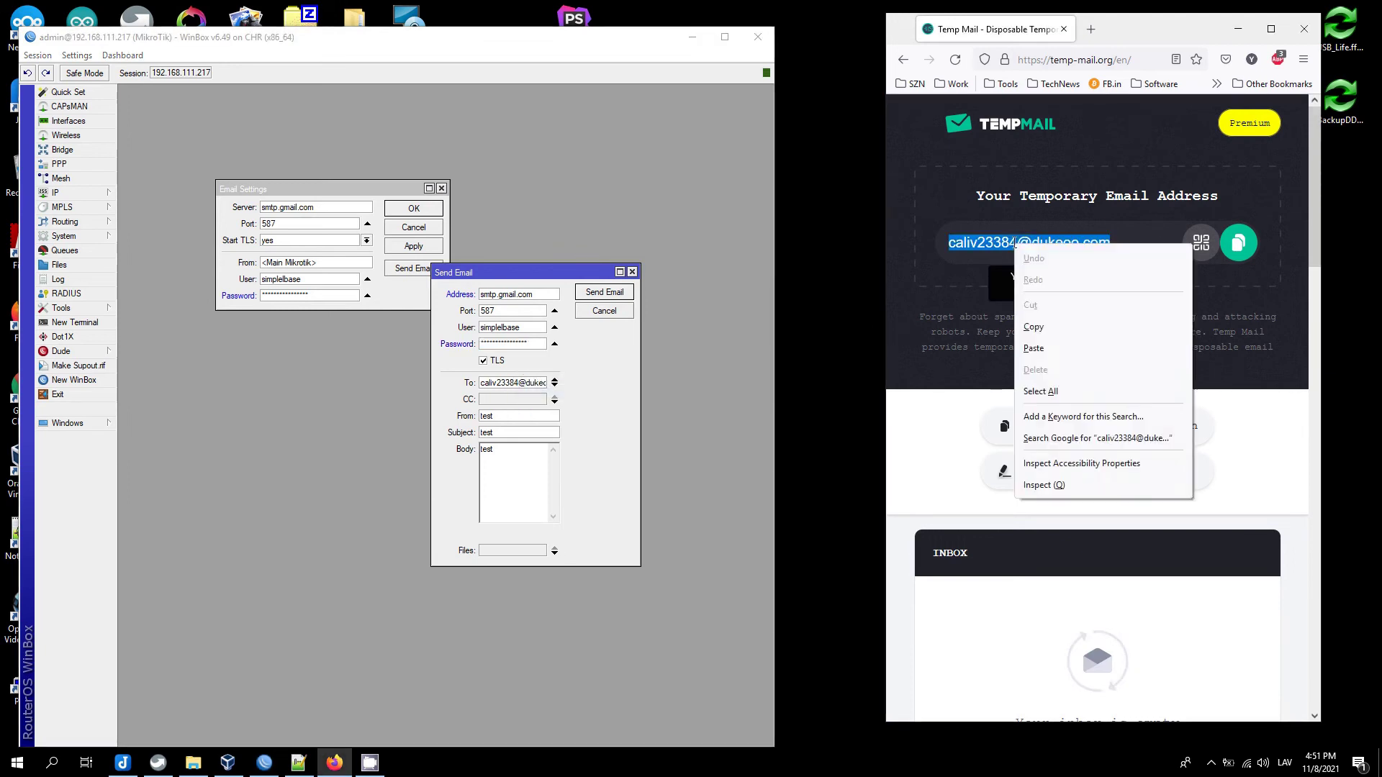
click(1032, 328)
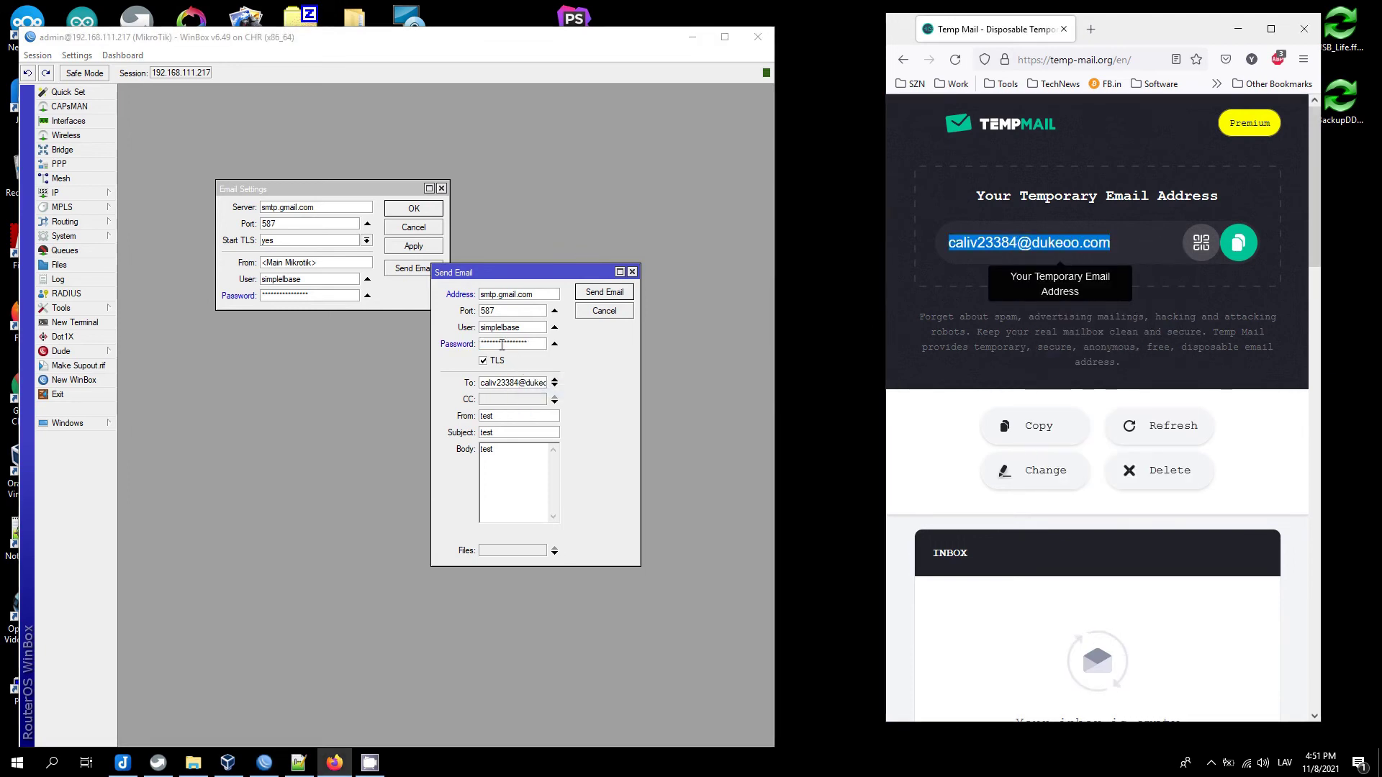
click(512, 400)
double_click(488, 385)
right_click(492, 383)
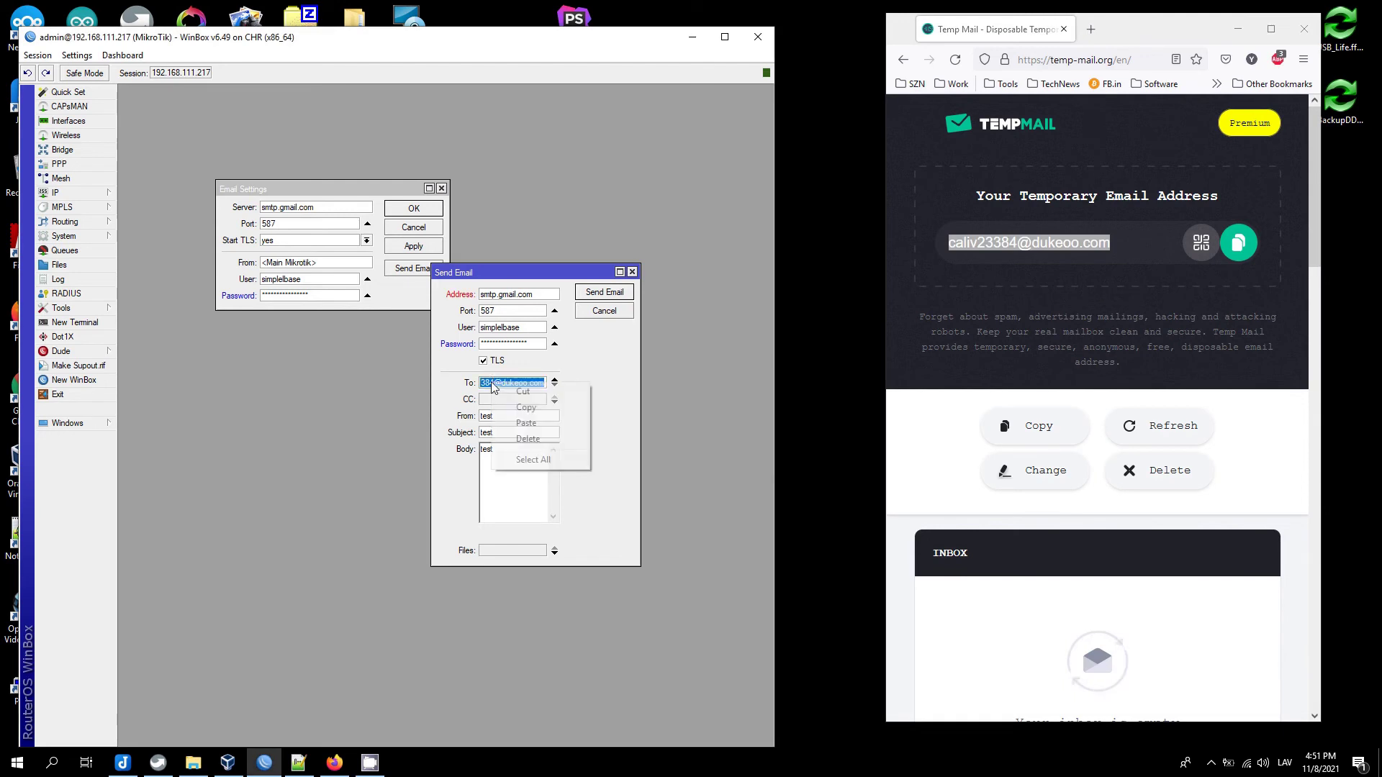
click(529, 424)
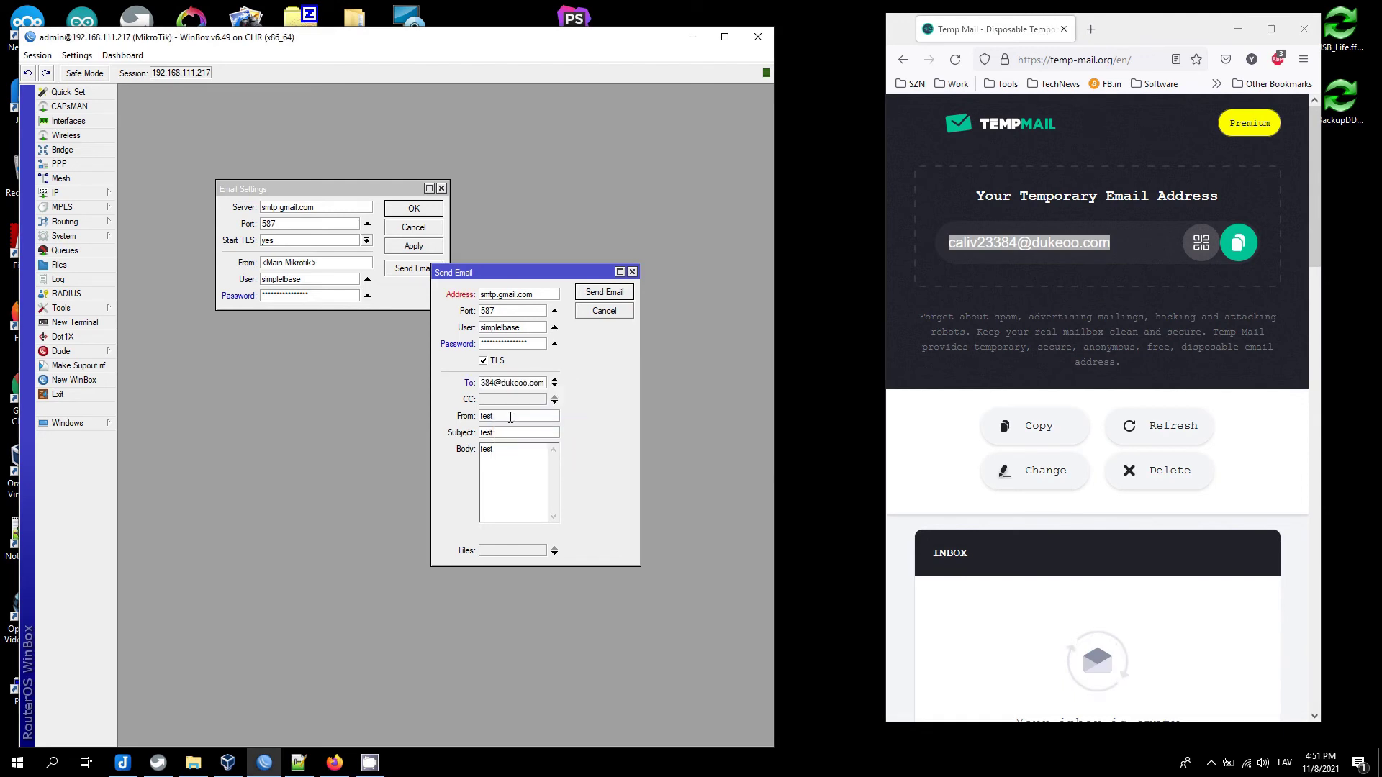
text( fr)
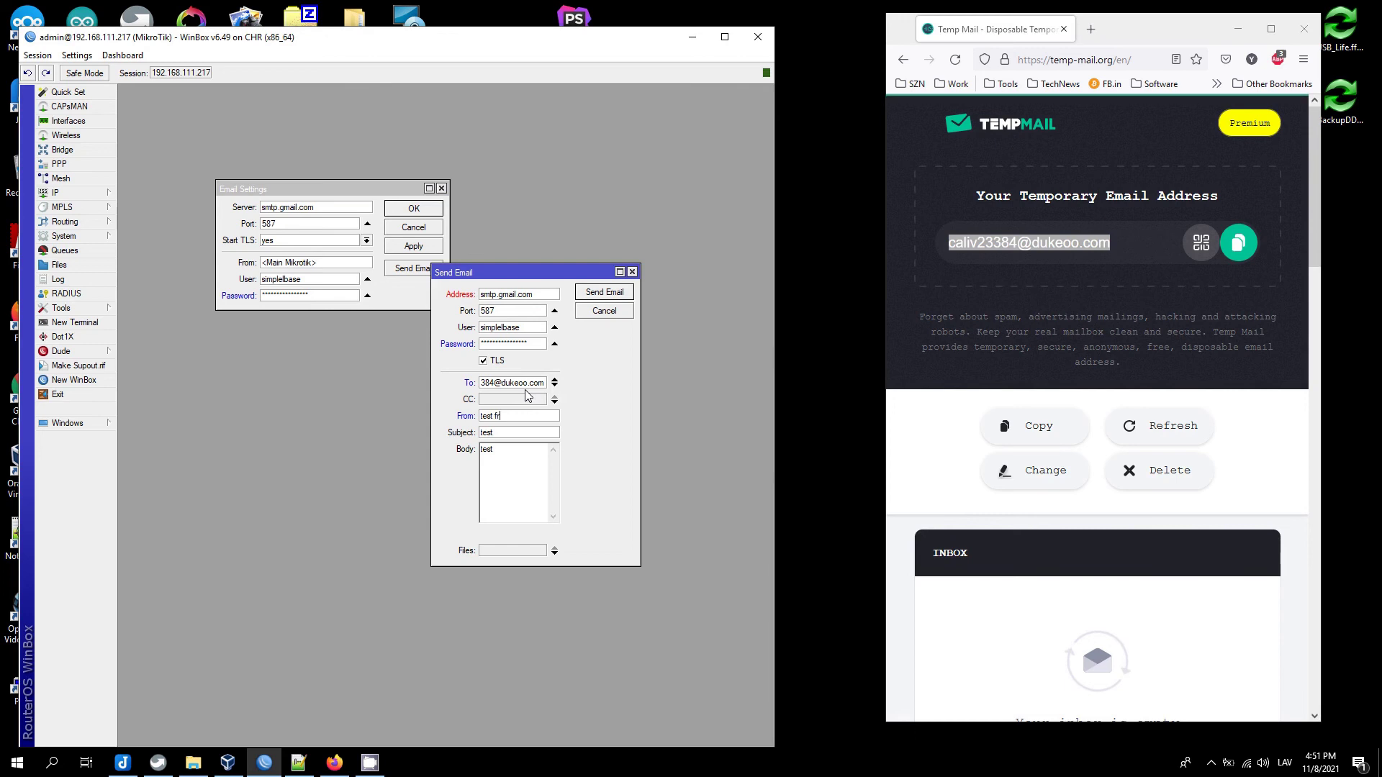
text(om 2 auth)
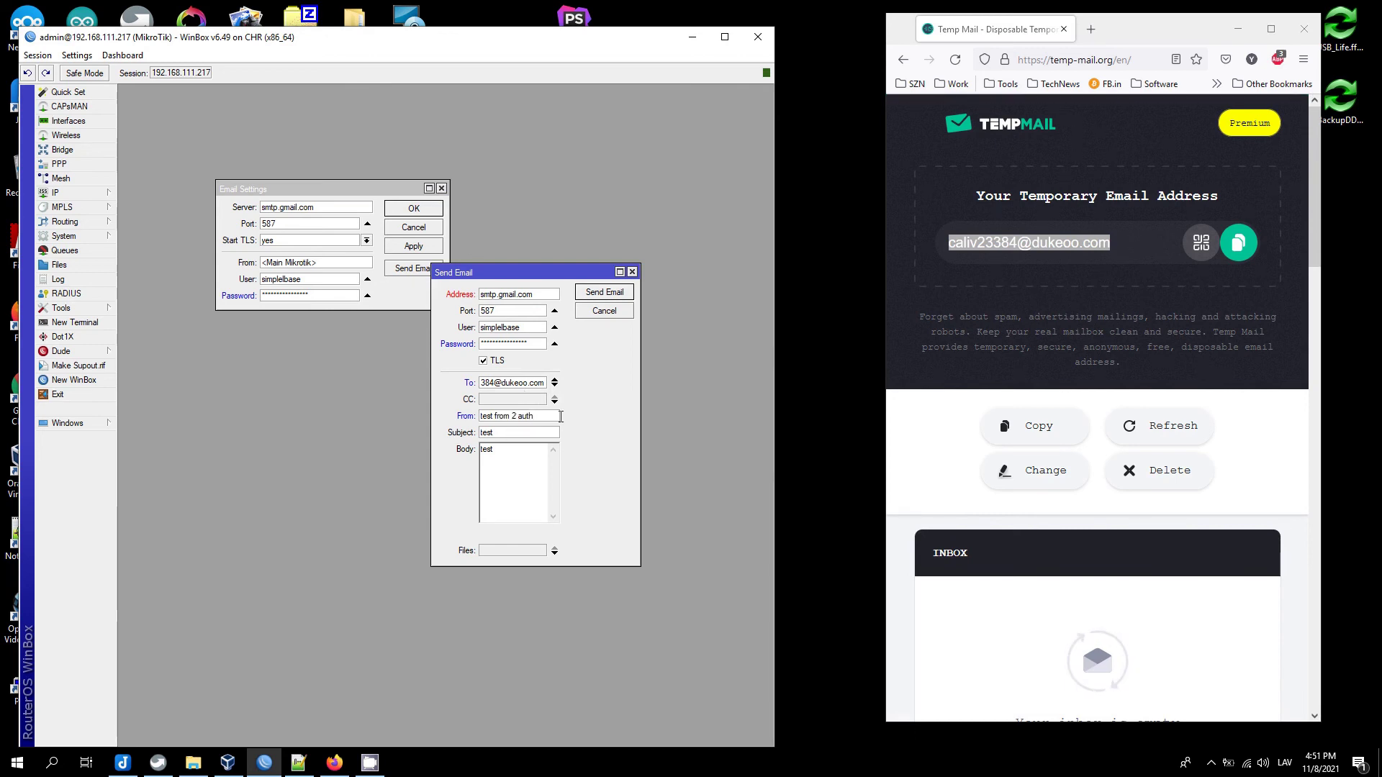
Set From, Subject and Body to 'test from 2 auth' and send the test email
drag(551, 415, 495, 421)
key(ctrl+c)
double_click(532, 434)
key(ctrl+v)
double_click(523, 452)
key(ctrl+v)
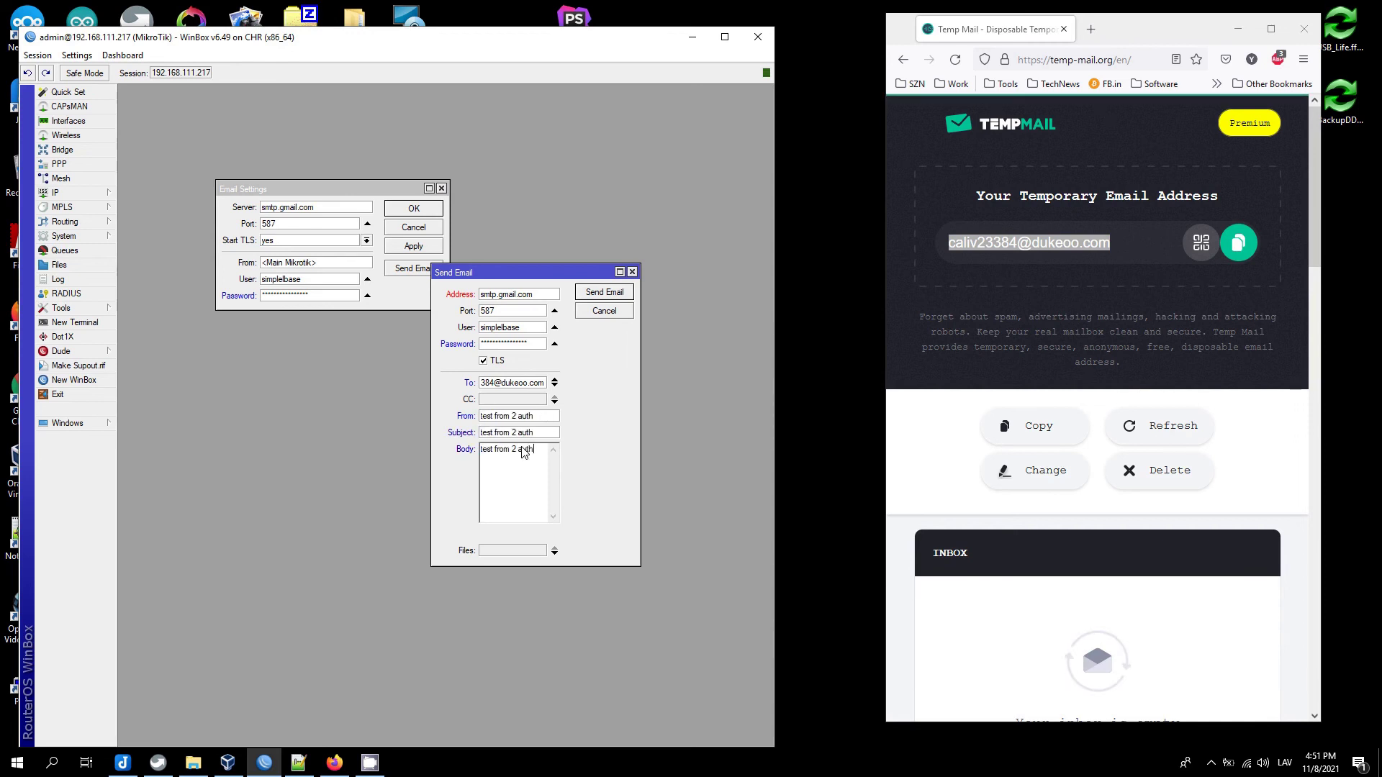
click(606, 297)
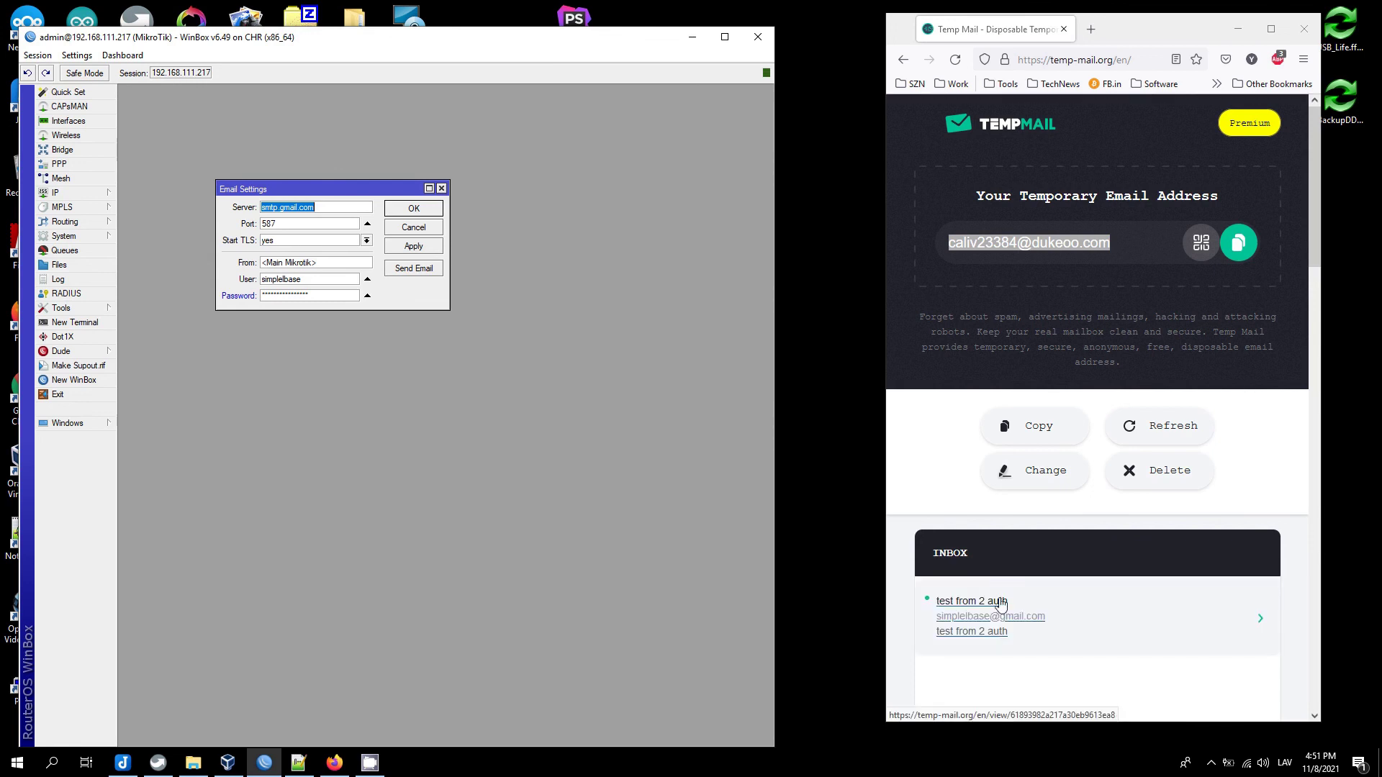
Open the received 'test from 2 auth' message, then return to the WinBox window
click(986, 605)
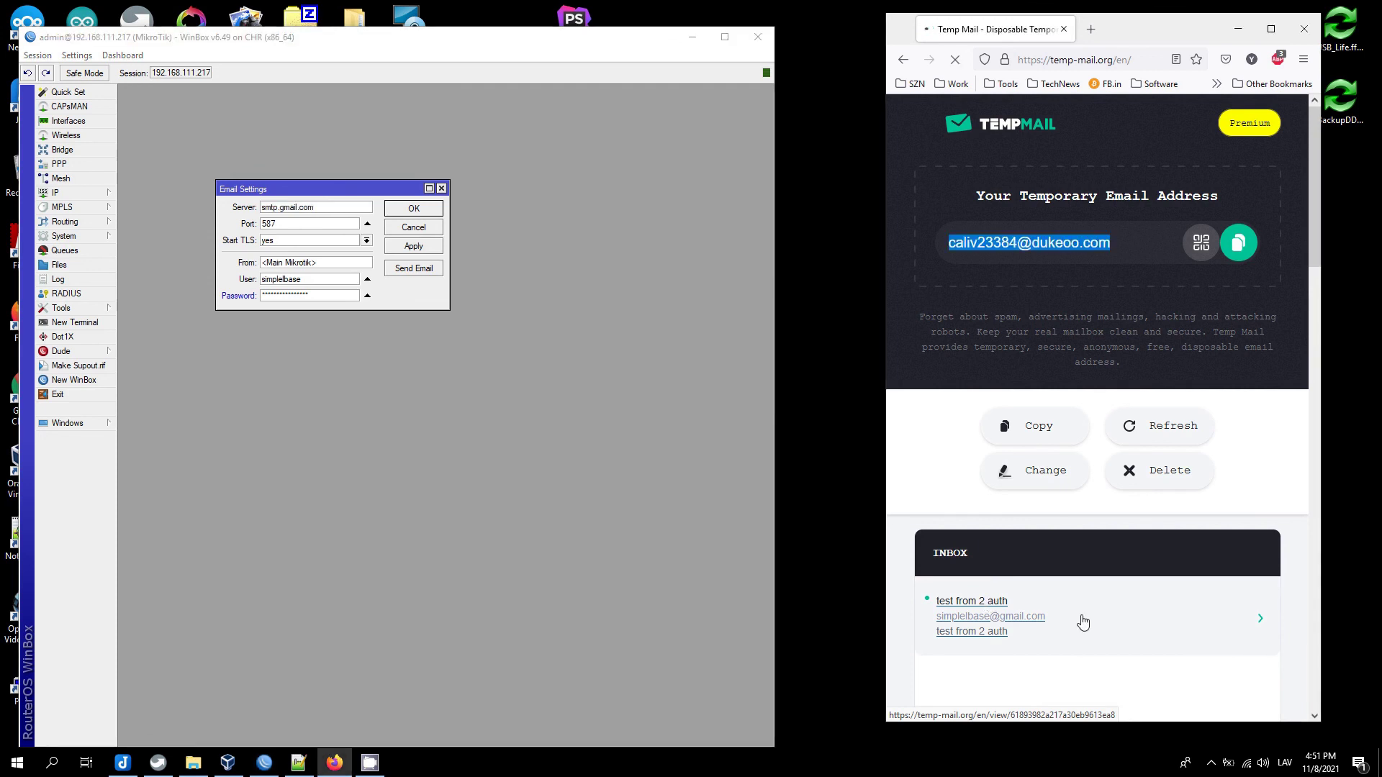
scroll(1084, 583, down, 3)
scroll(1075, 485, down, 1)
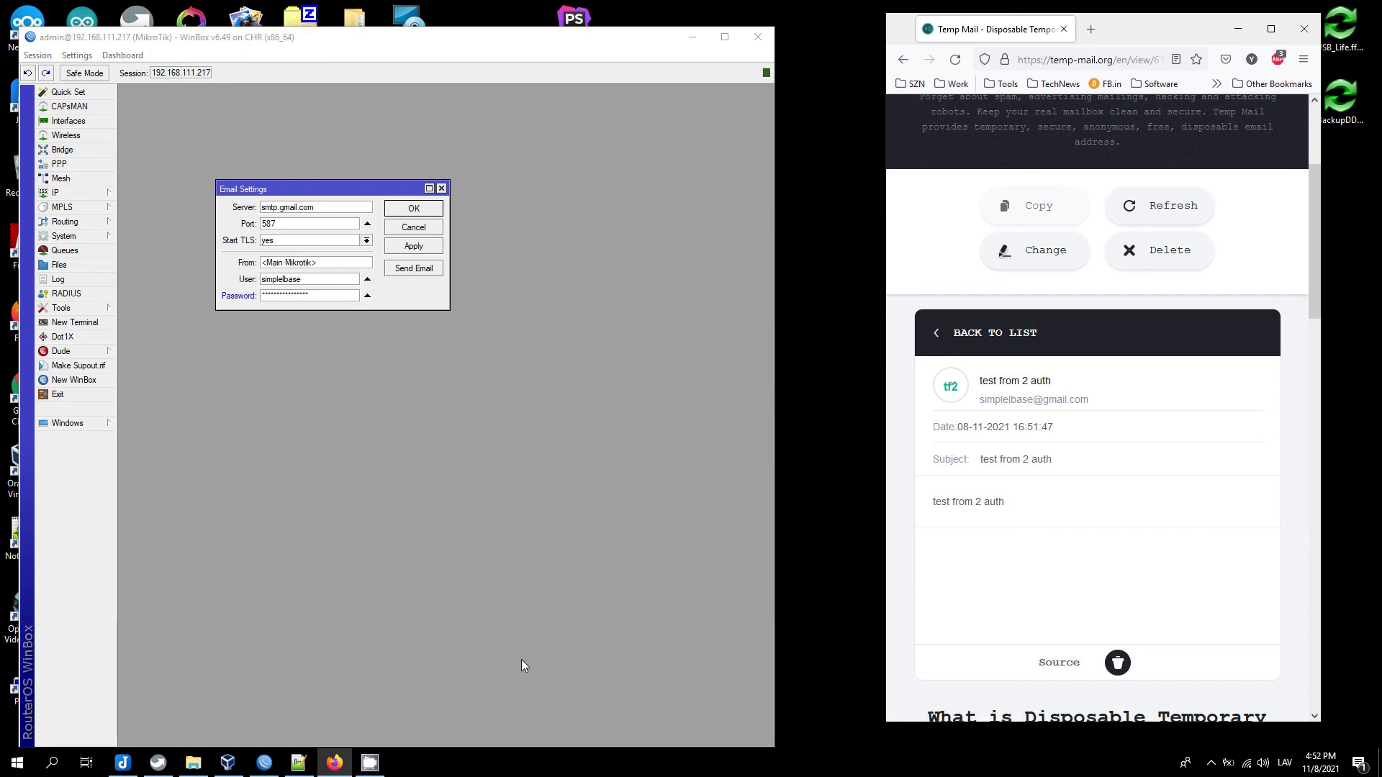
click(369, 763)
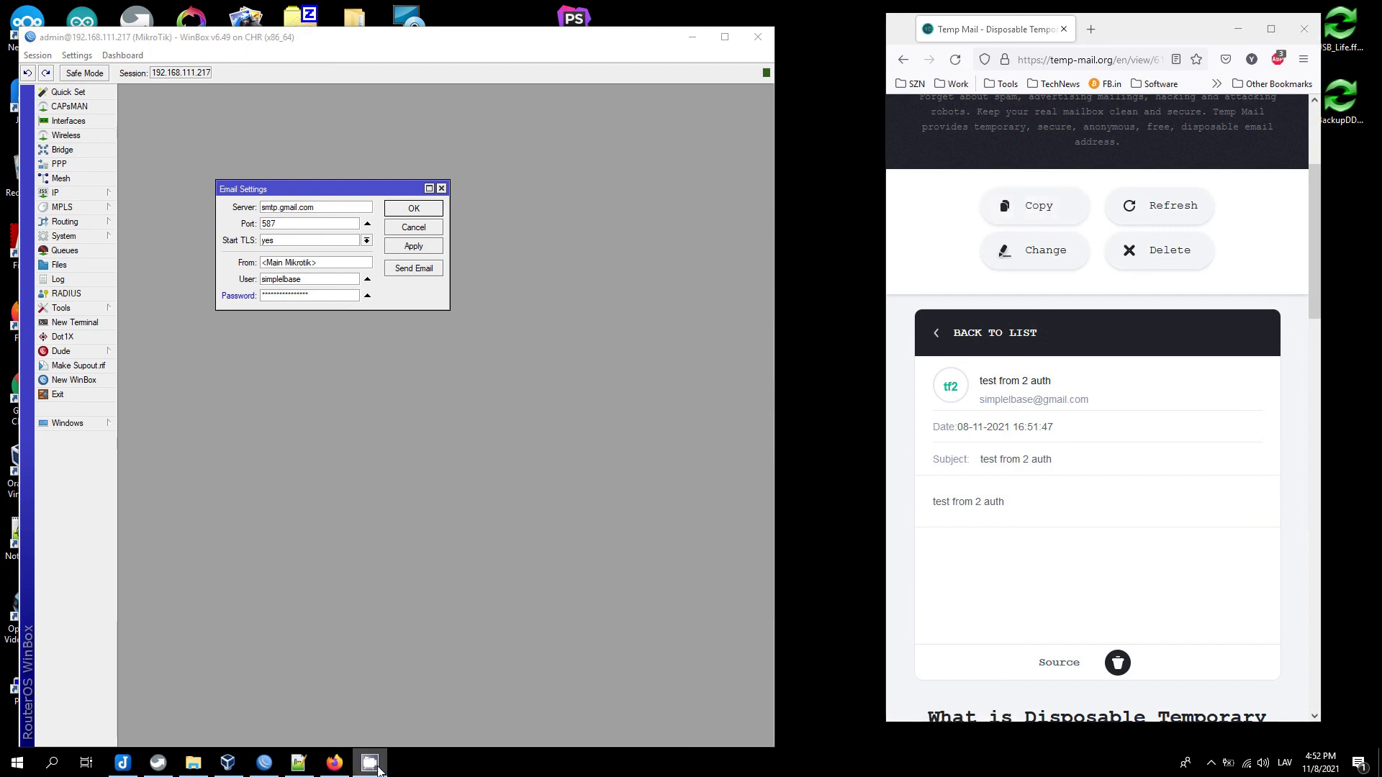